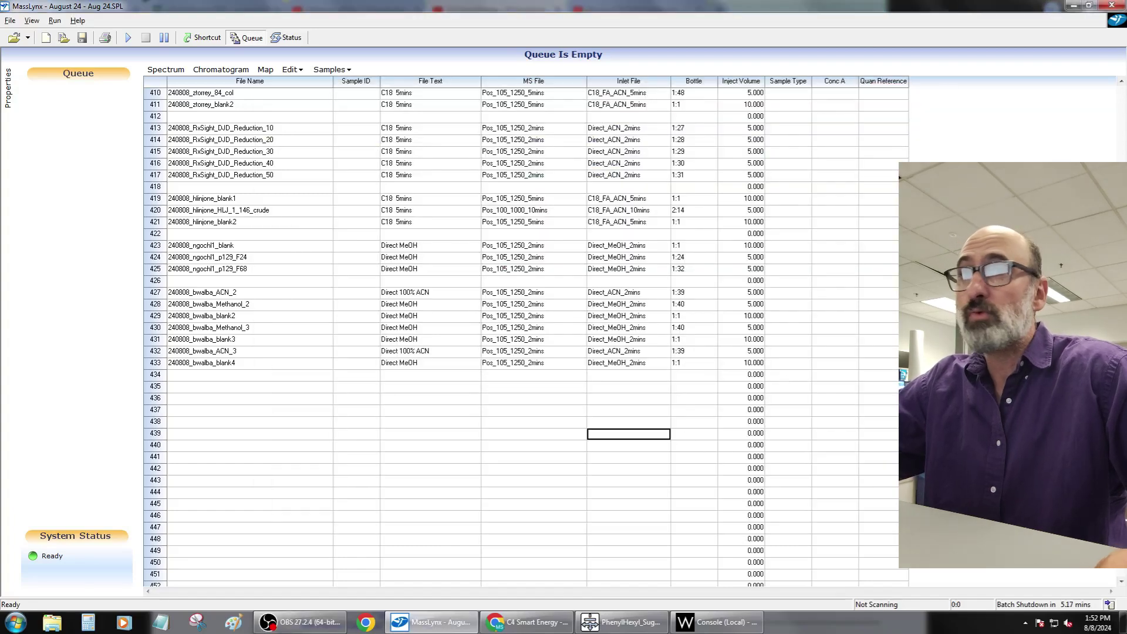
Step: Copy row 7's C18_Fullrange_5mins entry from the top of the sample list
key(ctrl+Home)
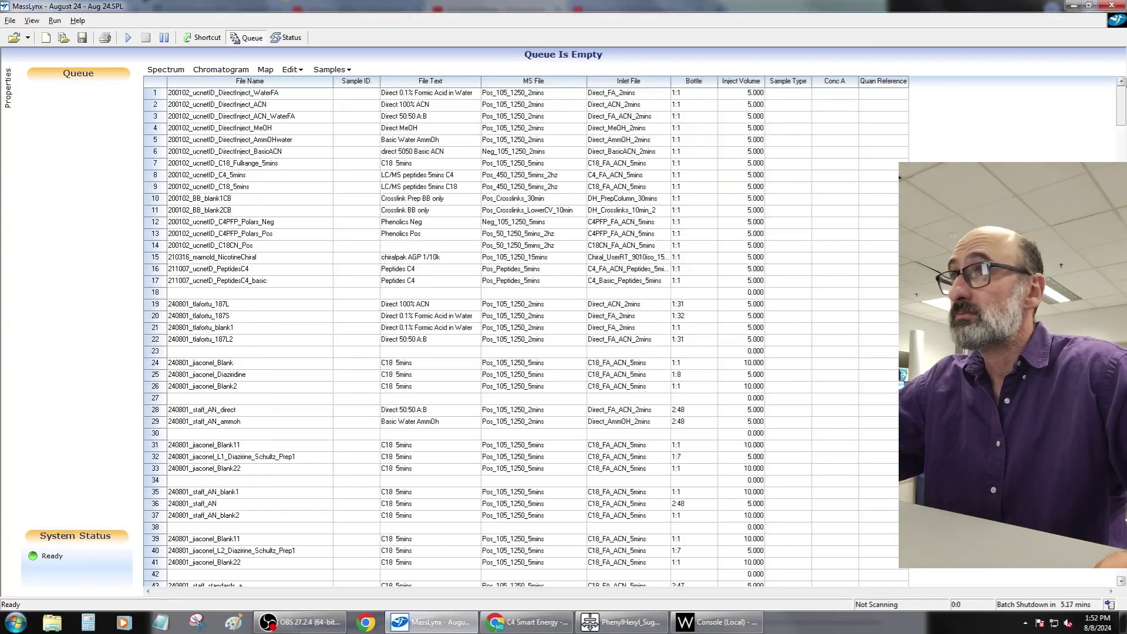
click(154, 281)
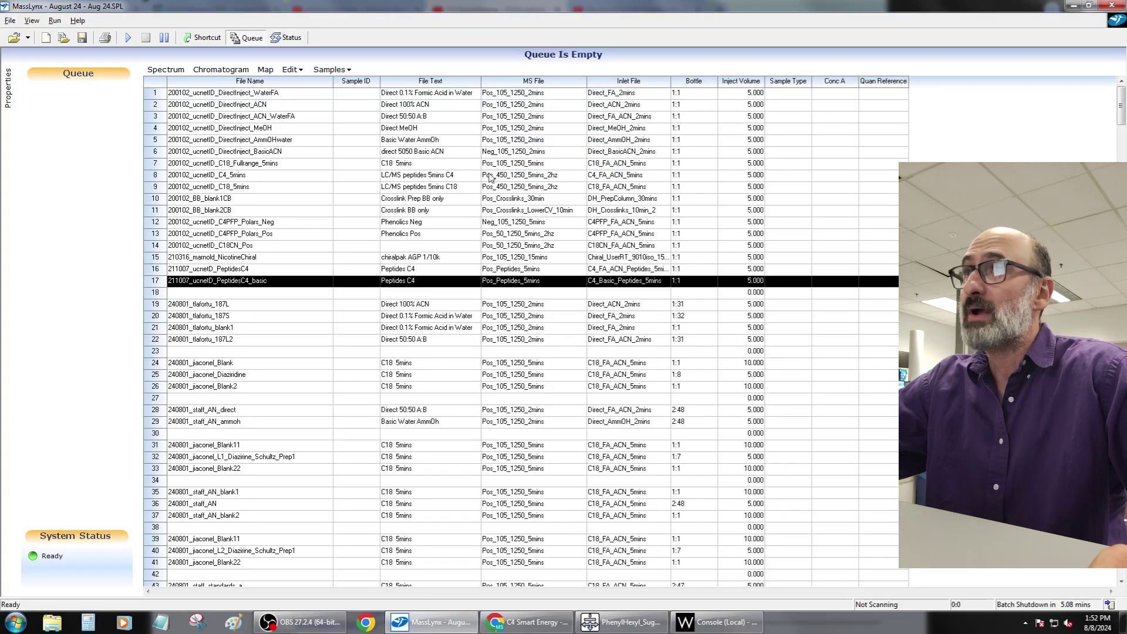
click(155, 164)
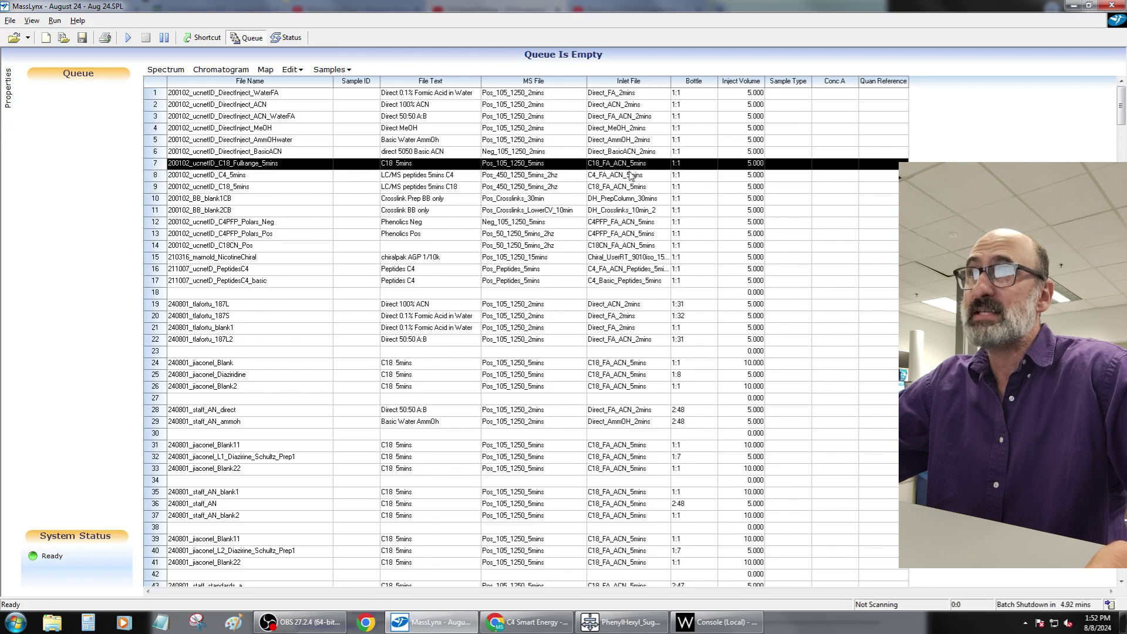
click(225, 199)
click(152, 166)
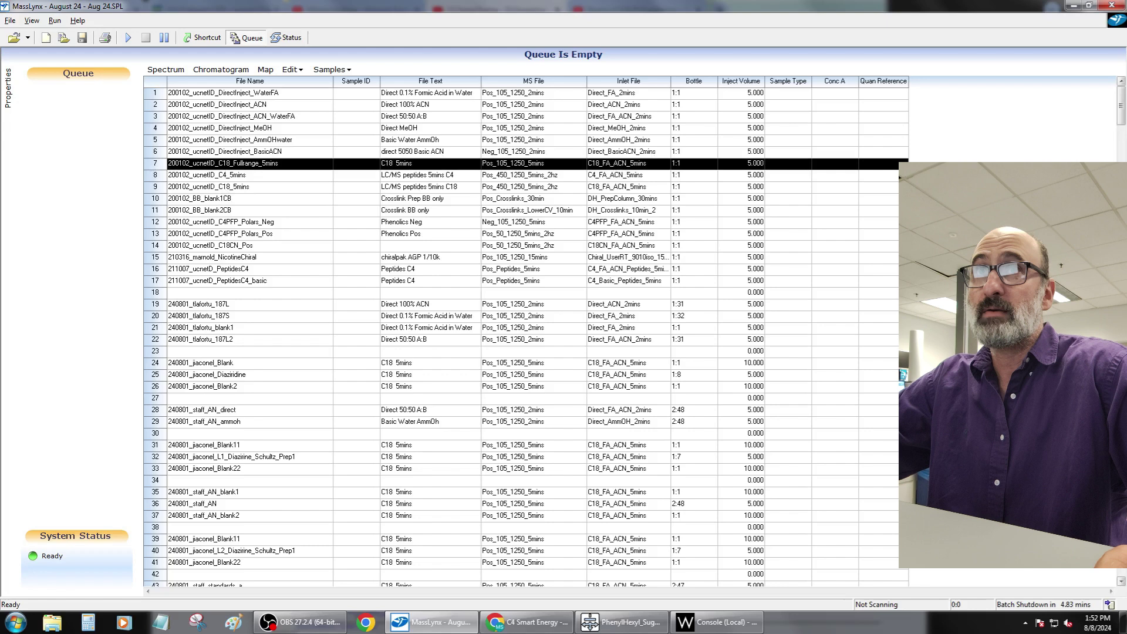
Step: Paste the copied C18 row after row 434 at the end of the list
drag(1121, 93, 1121, 572)
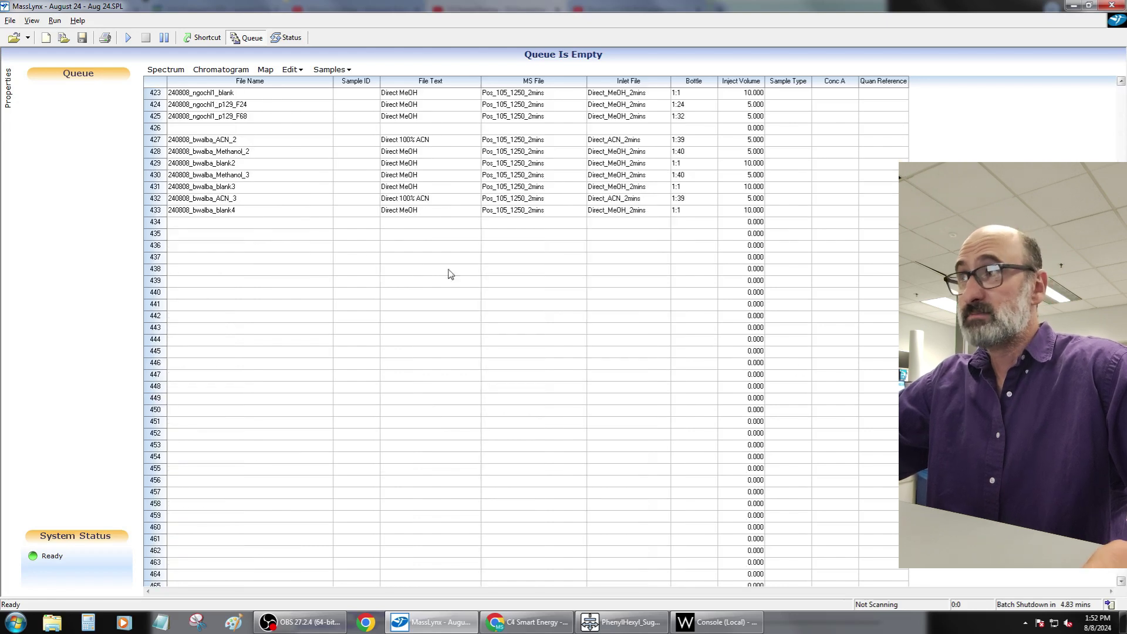
click(157, 221)
key(ctrl+v)
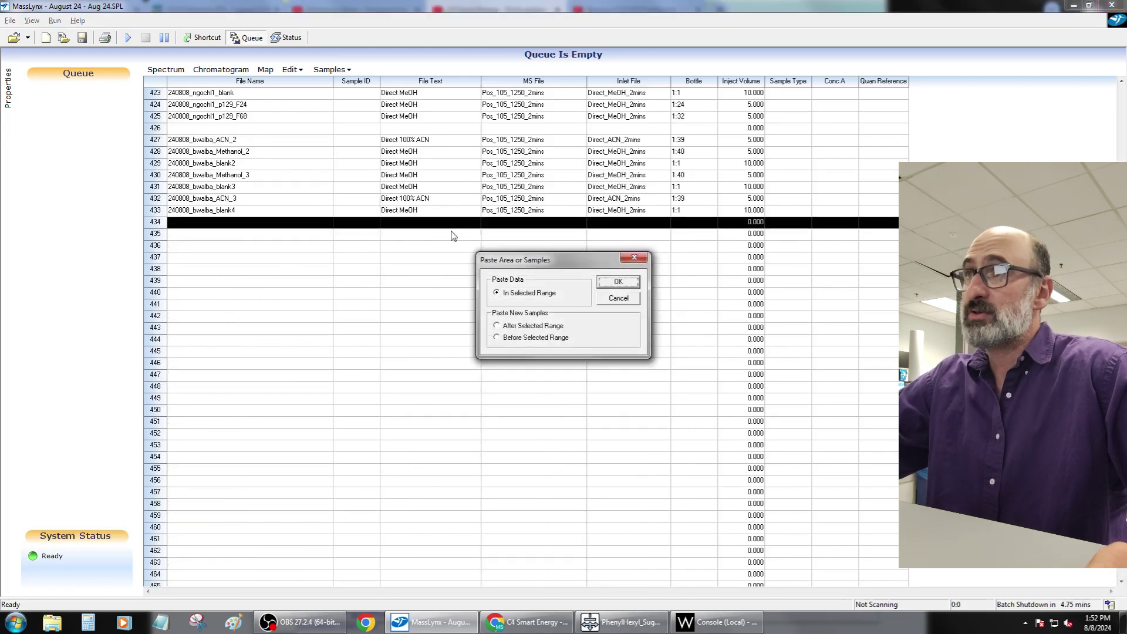
click(533, 325)
click(604, 284)
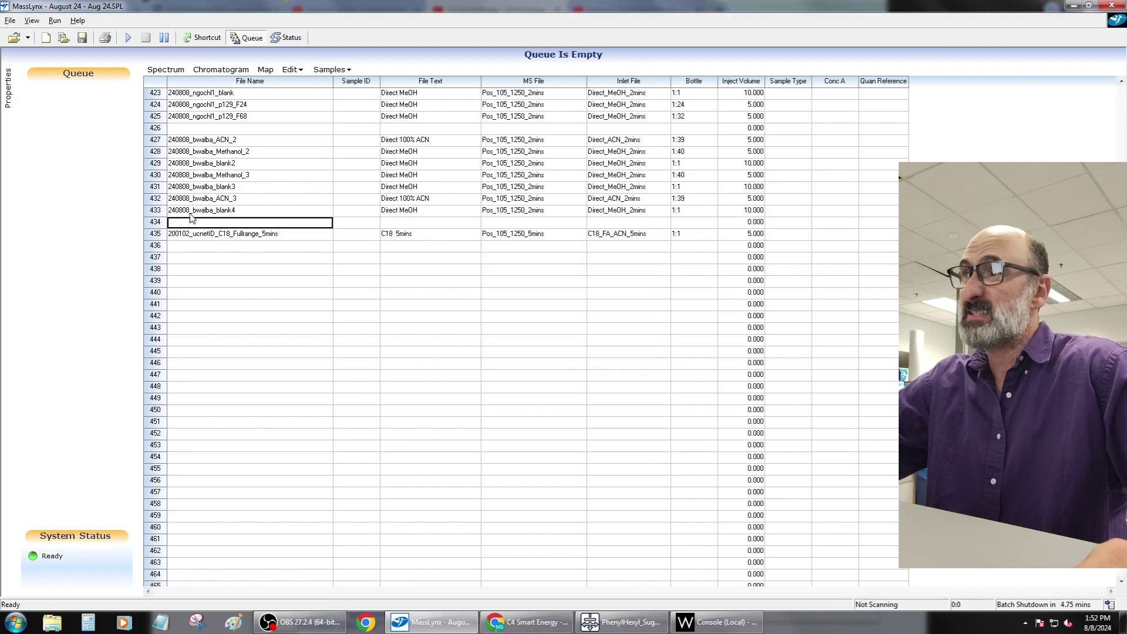
click(296, 233)
click(296, 234)
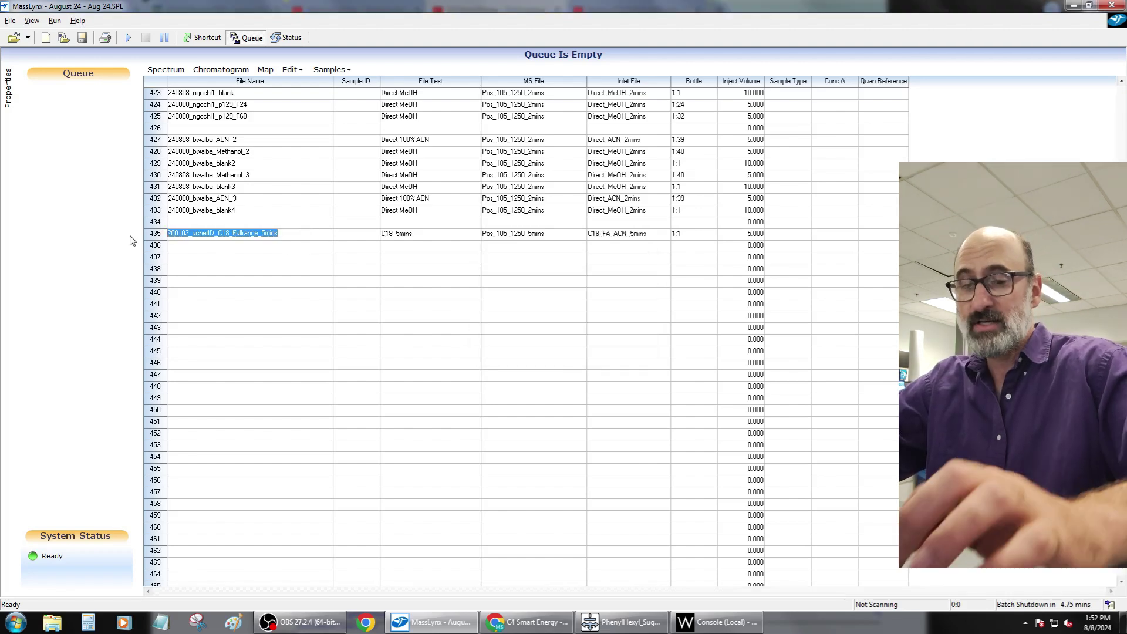
text(2408)
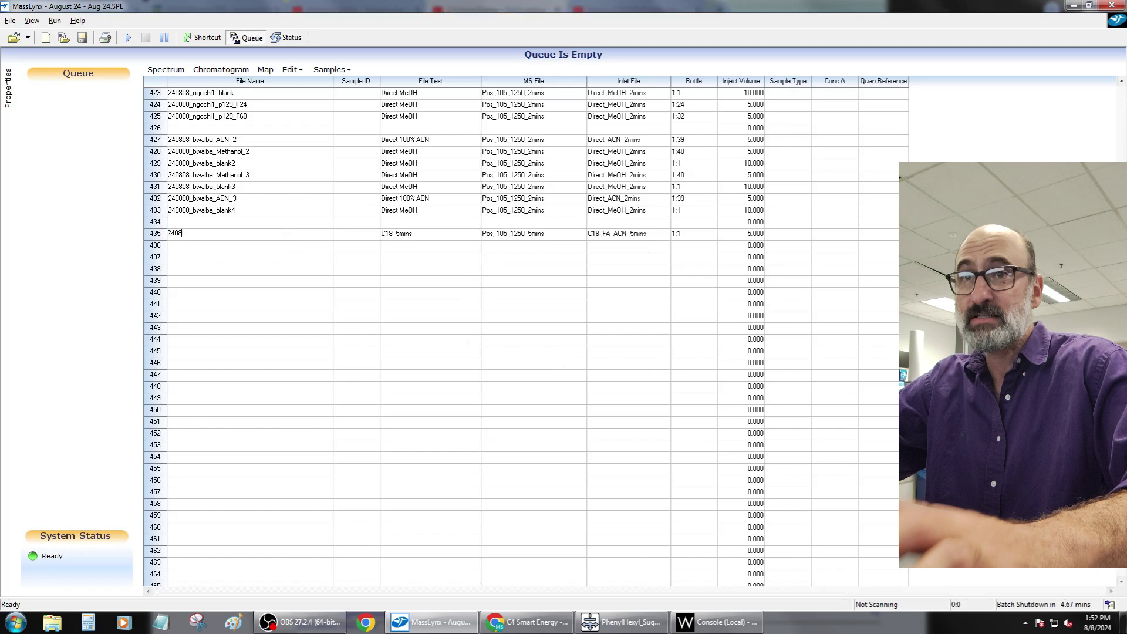
text(08_bkat)
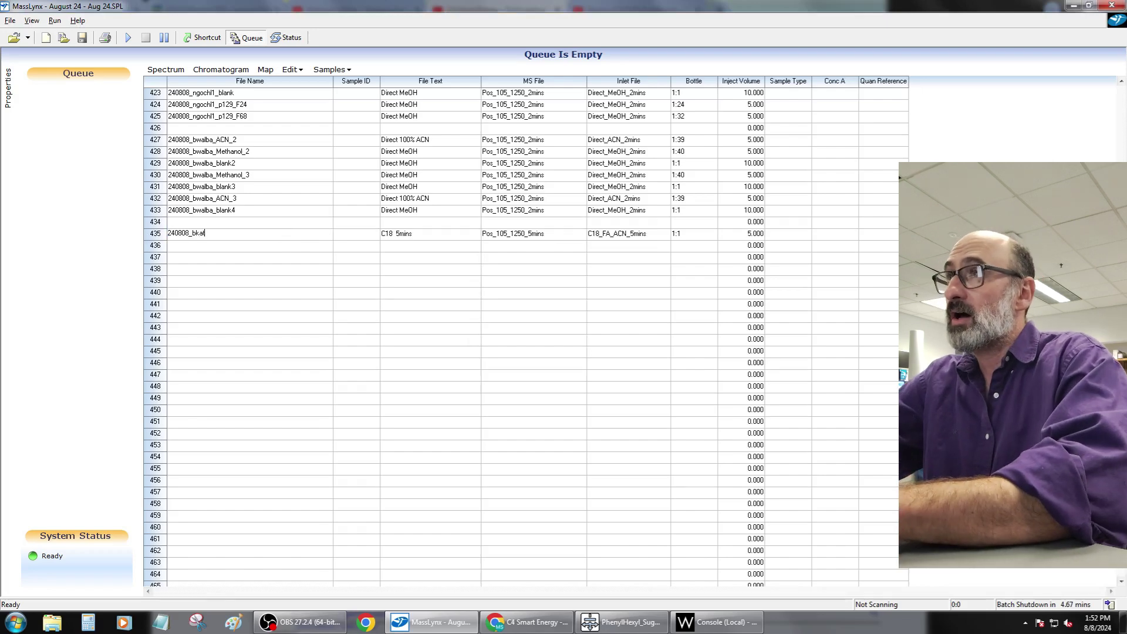
text(z1_)
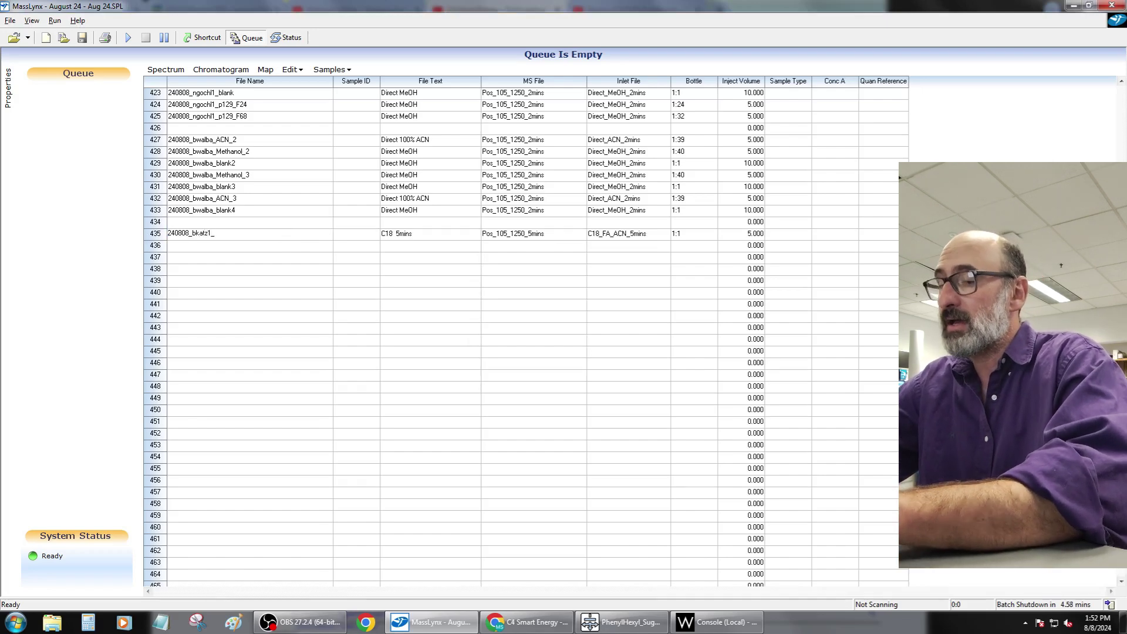
text(blank1)
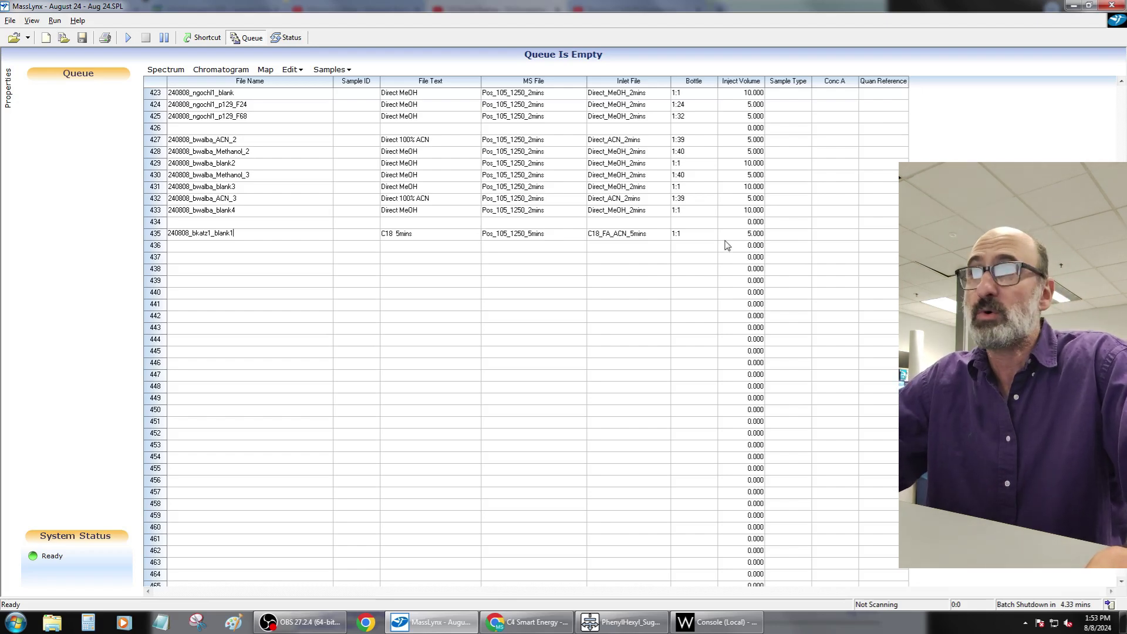
Step: Set row 435's inject volume to 10 and fill it down through rows 436–438
click(734, 234)
text(10)
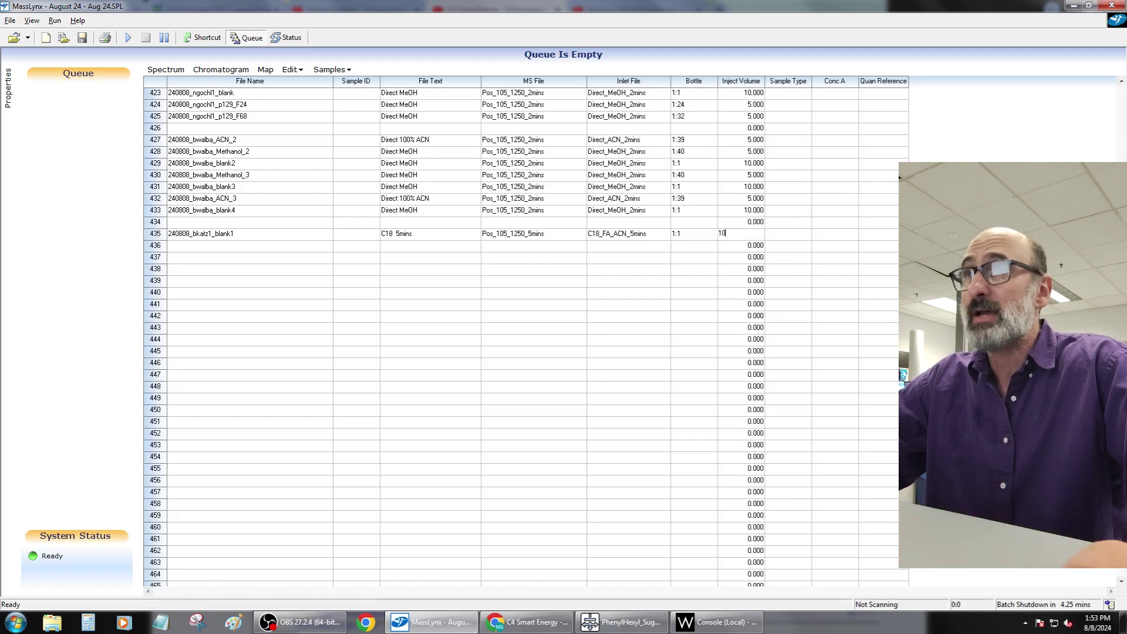
click(622, 330)
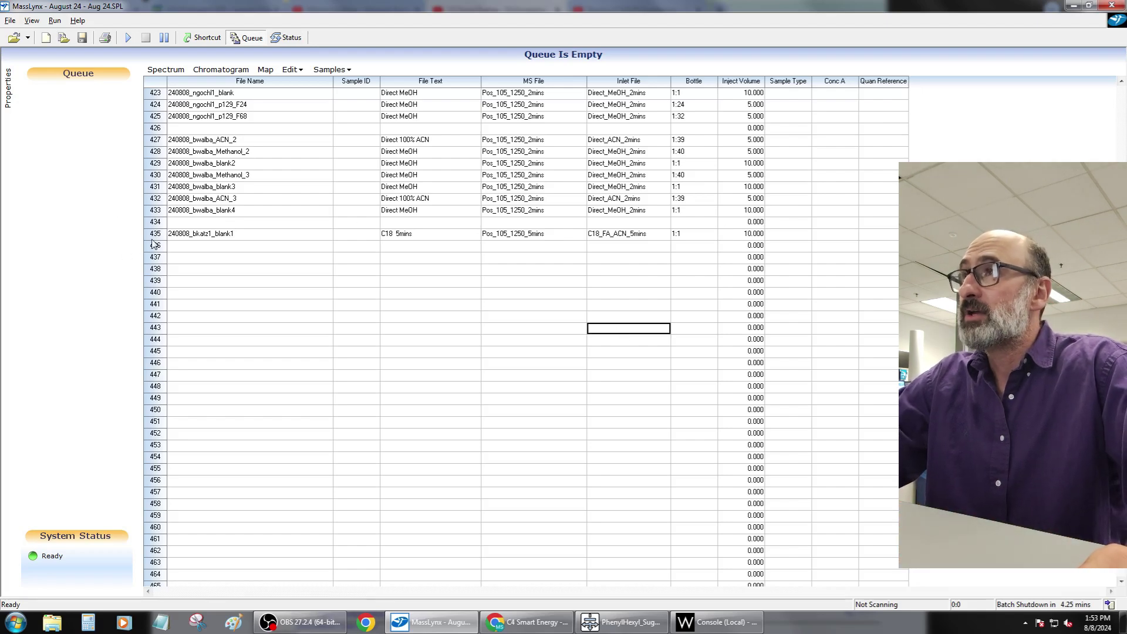
drag(154, 234, 157, 271)
right_click(262, 265)
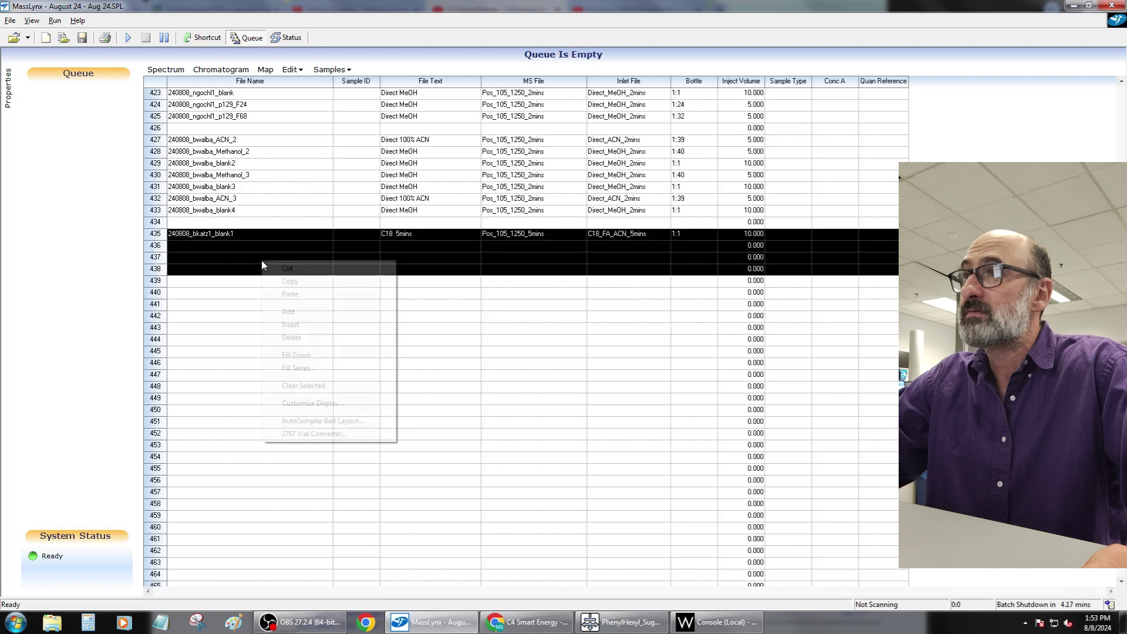
click(296, 354)
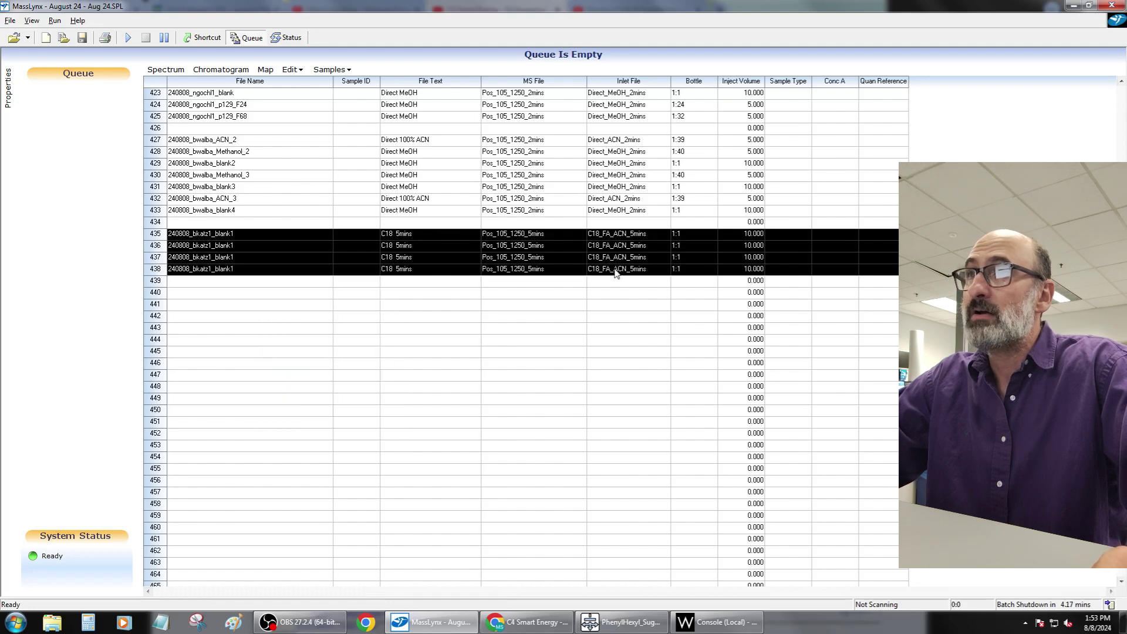
Step: Change the bottle of rows 436 and 437 to 1:17
click(696, 248)
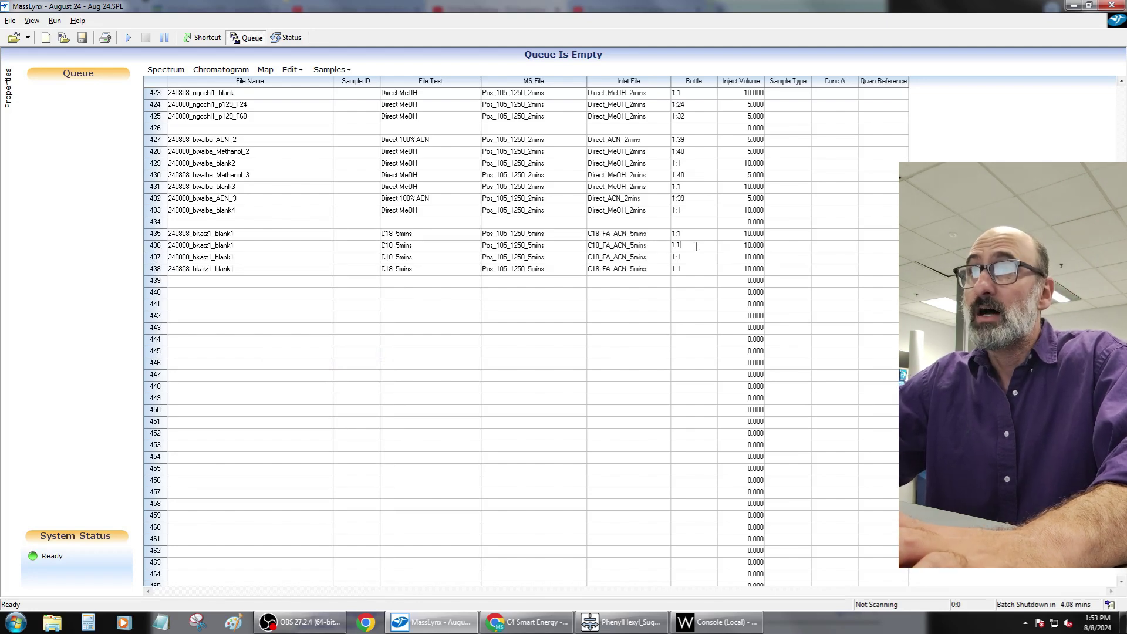
text(7)
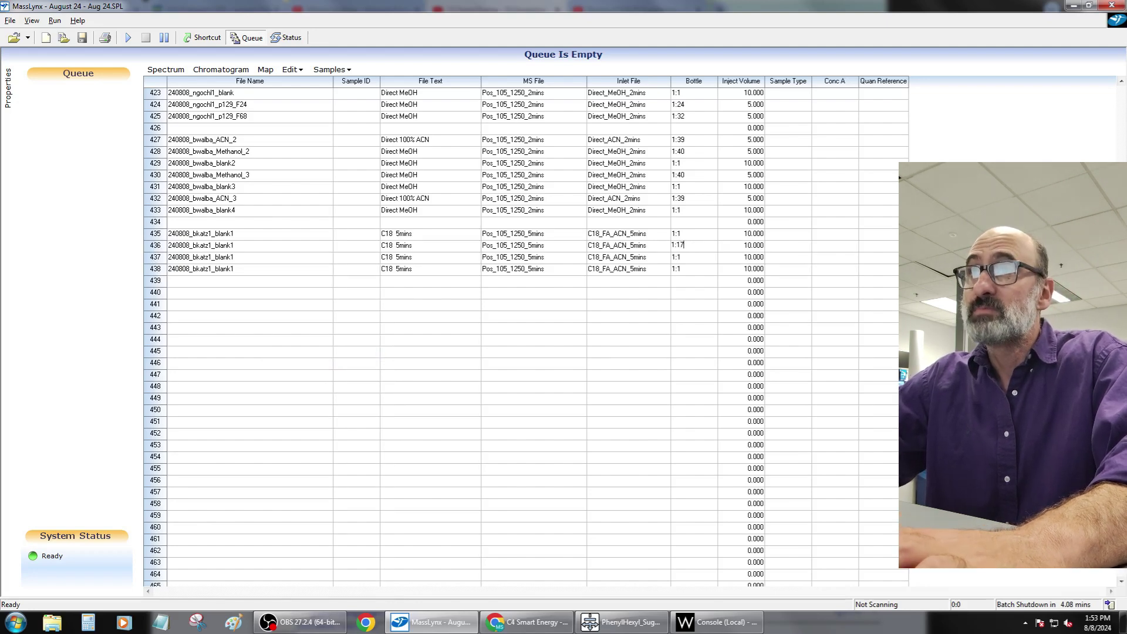
click(708, 256)
text(8)
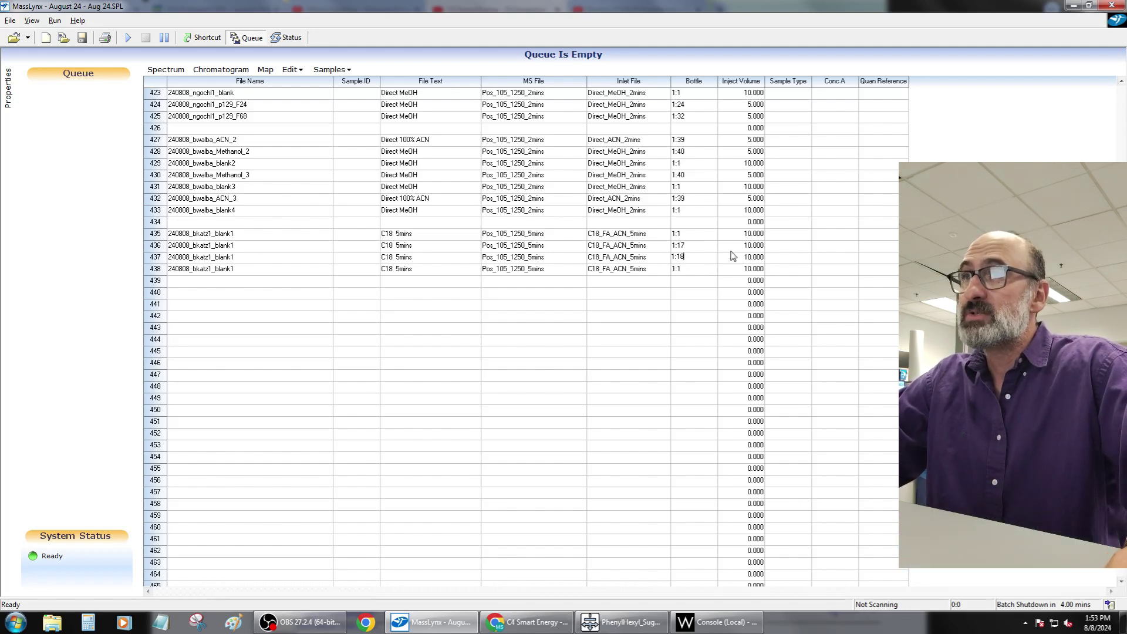
key(BackSpace)
text(7)
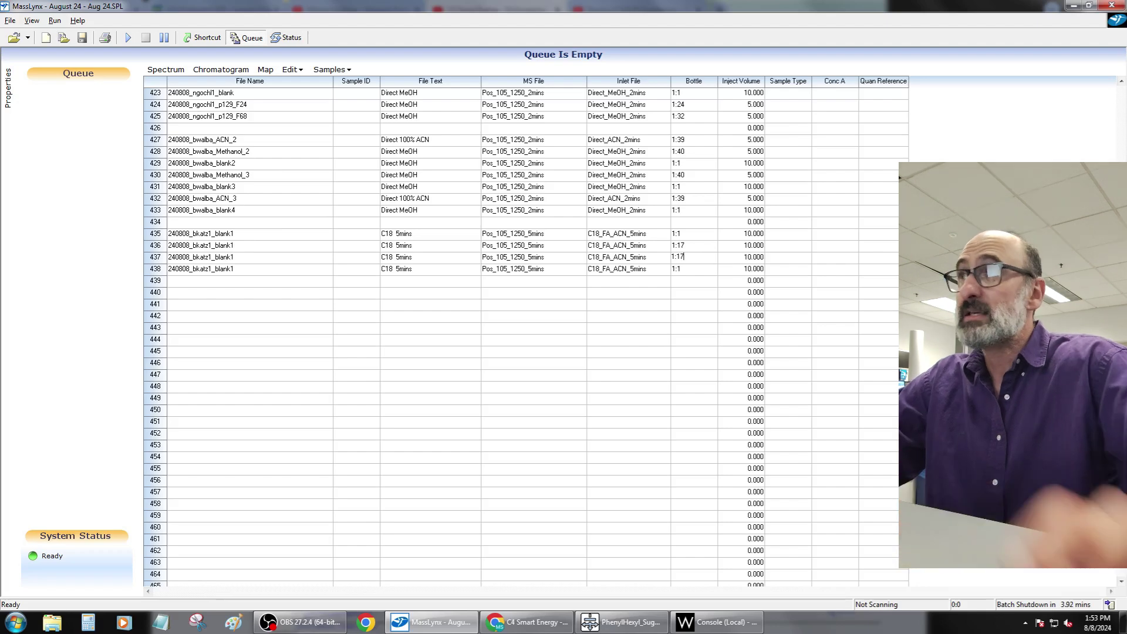
click(290, 247)
click(290, 246)
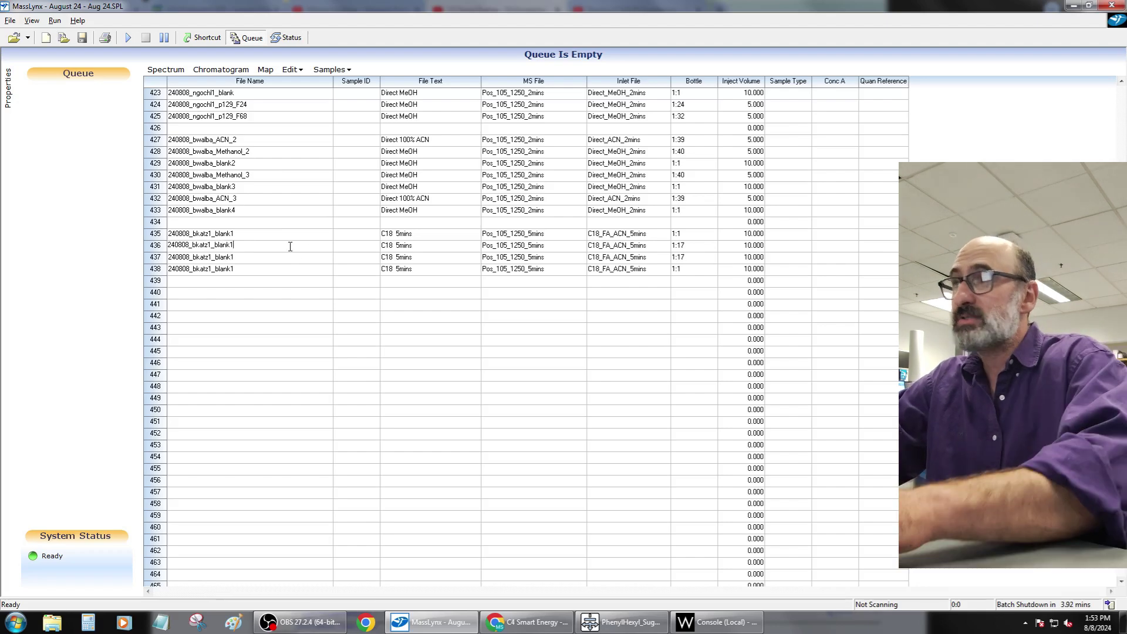
key(BackSpace)
key(BackSpace)
key(BackSpace)
key(BackSpace)
key(BackSpace)
key(BackSpace)
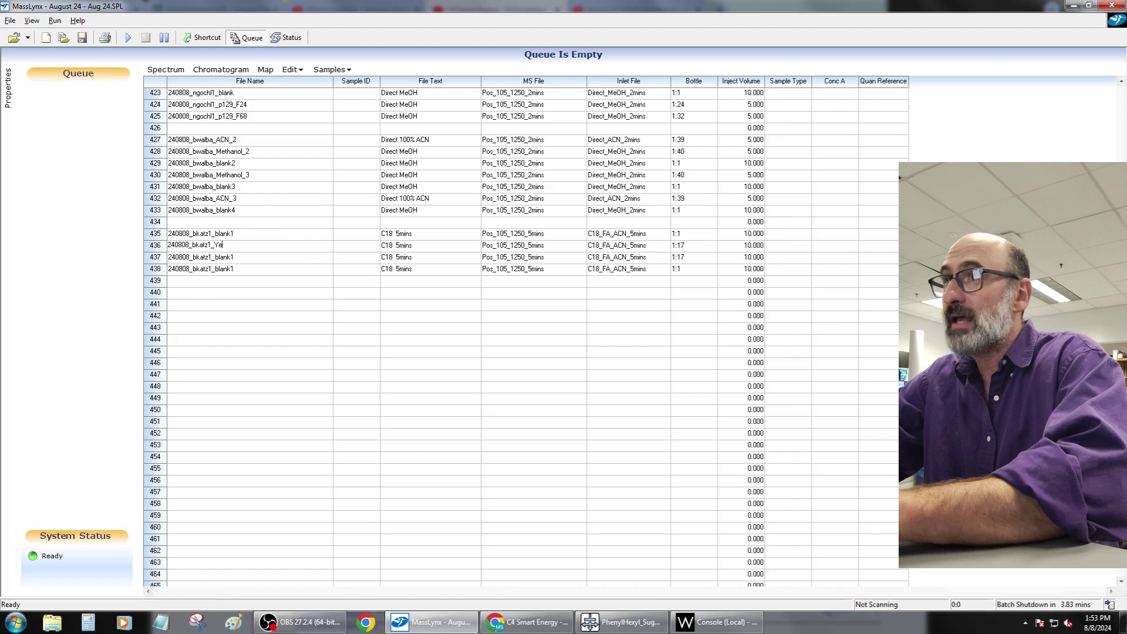
text(YerbaMat)
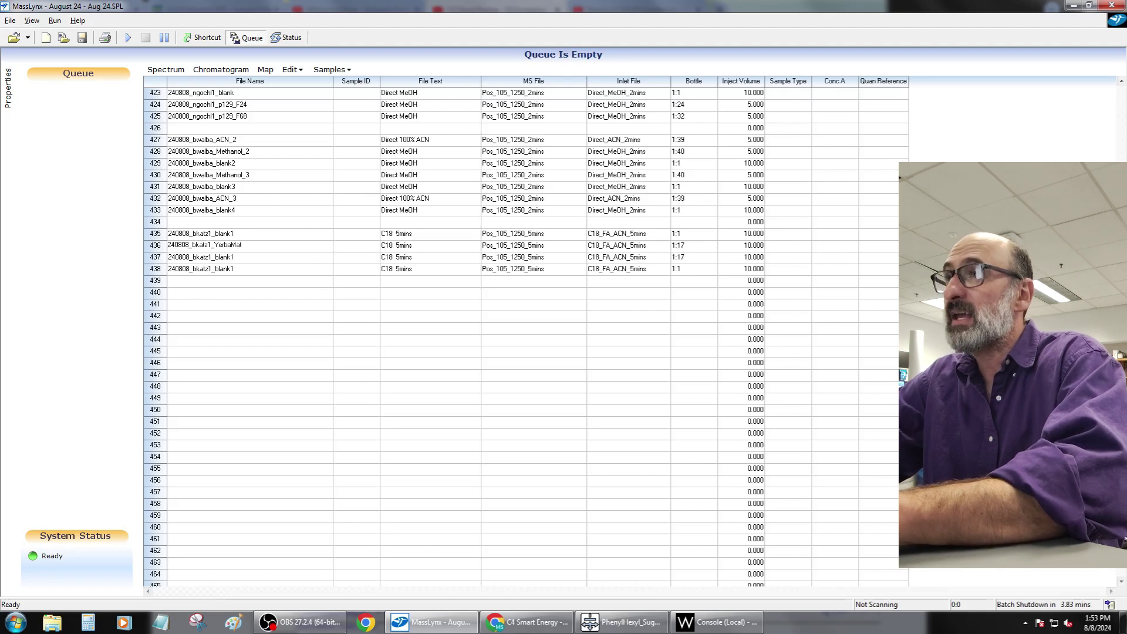
text(e_)
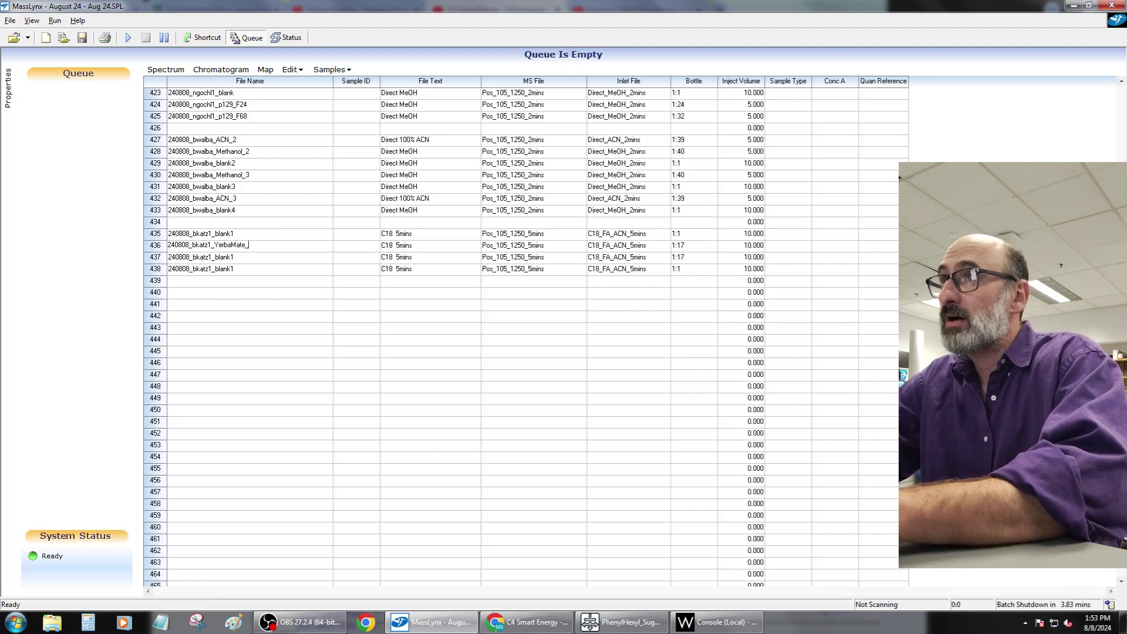
text(sugar_)
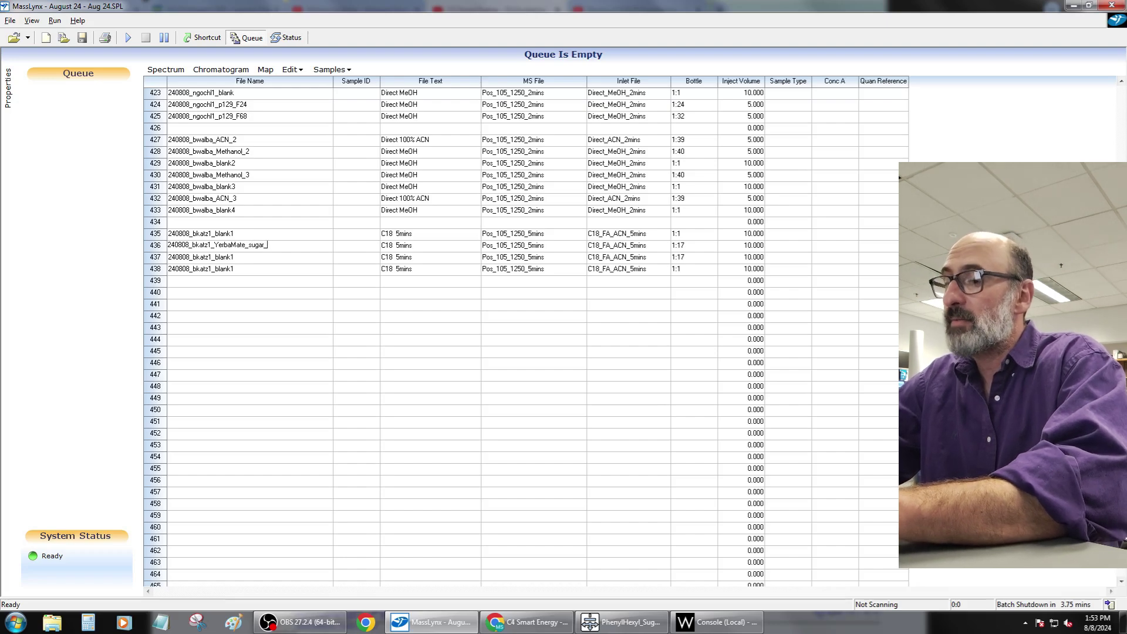
text(Pos1)
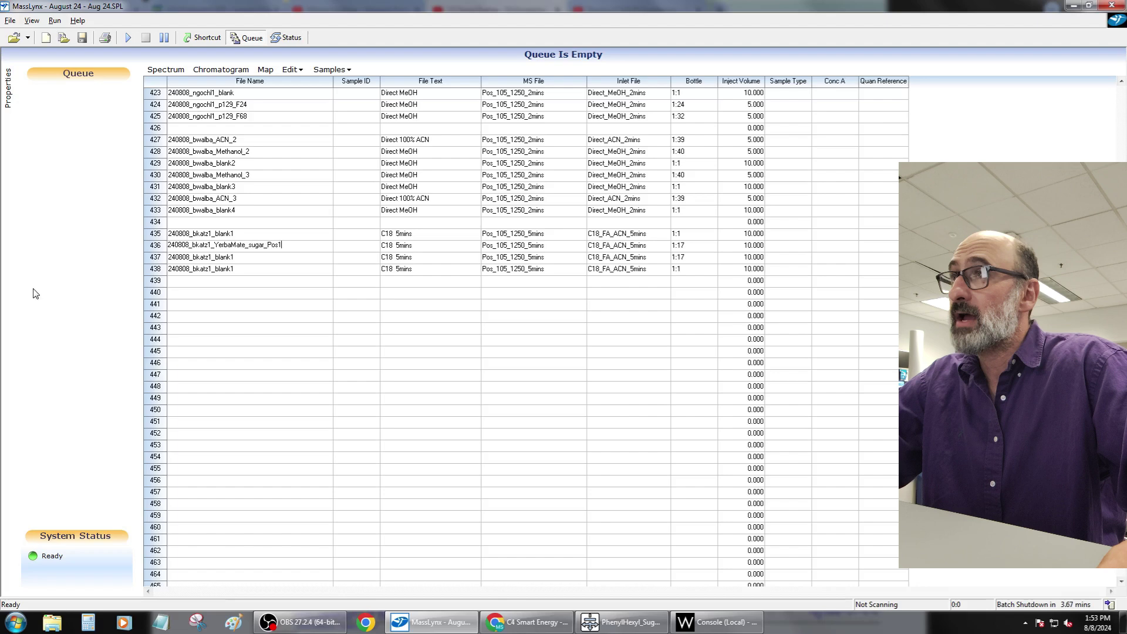
Step: Duplicate row 436 as row 437, named YerbaMate_sugar_Neg1 with MS method Neg_105_1250_5mins
click(160, 246)
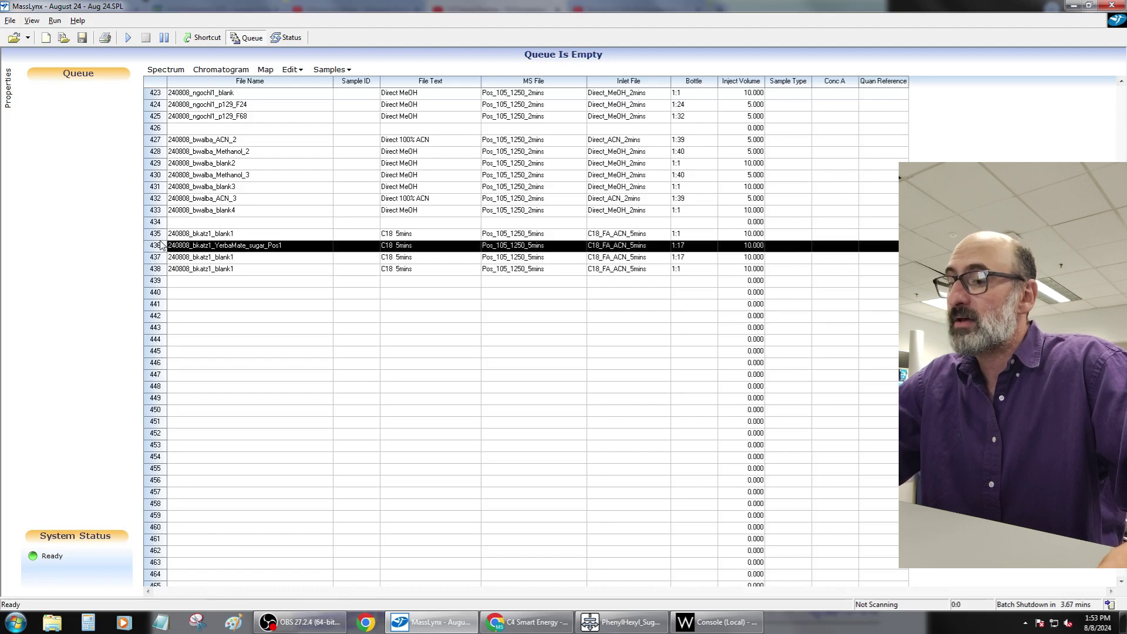
key(ctrl+v)
click(618, 281)
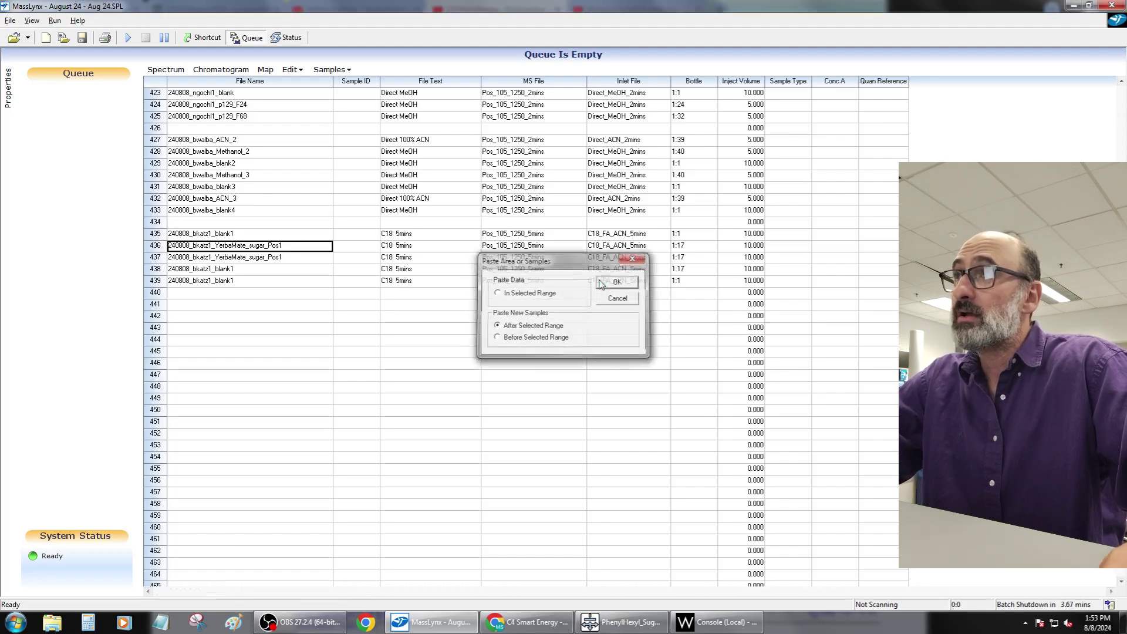
click(279, 257)
click(278, 256)
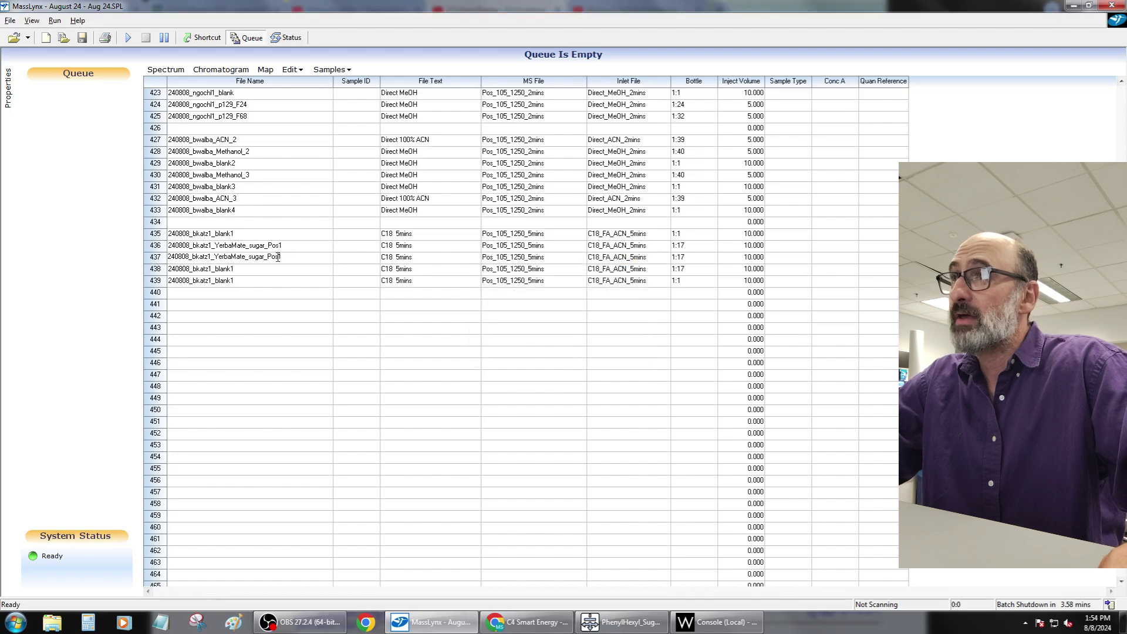
key(BackSpace)
key(BackSpace)
key(BackSpace)
text(Ne)
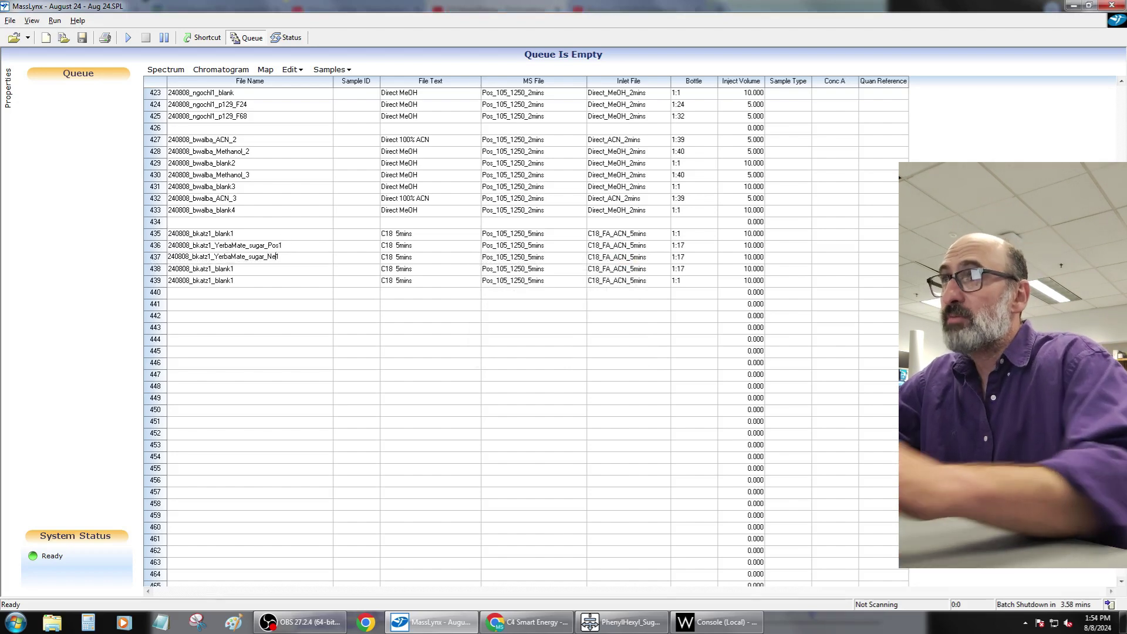
text(g)
double_click(564, 260)
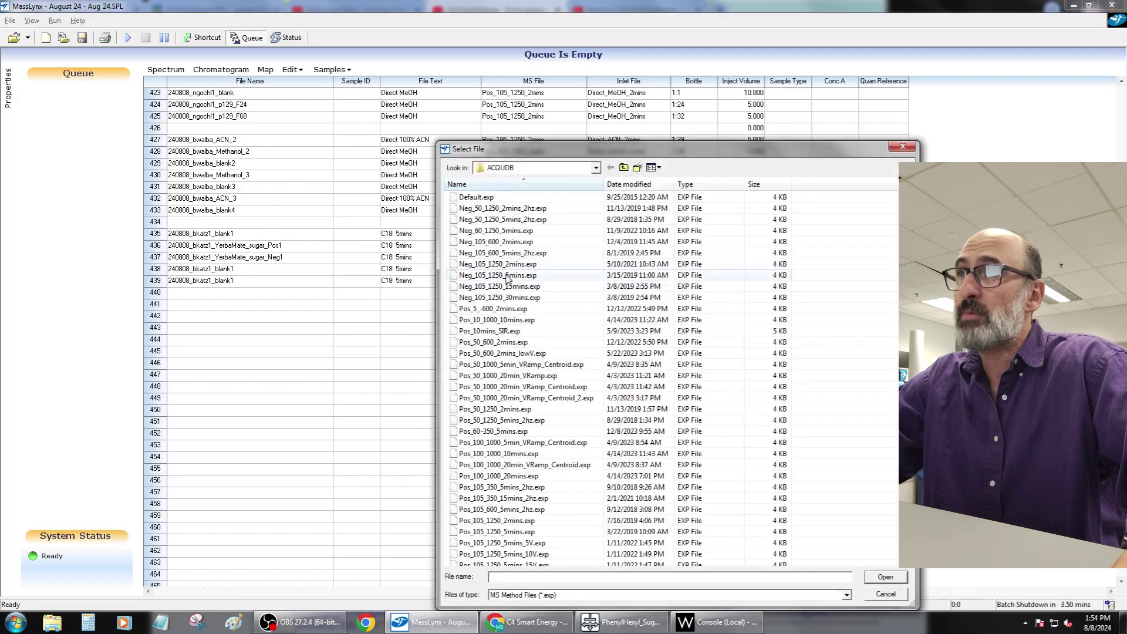
double_click(509, 276)
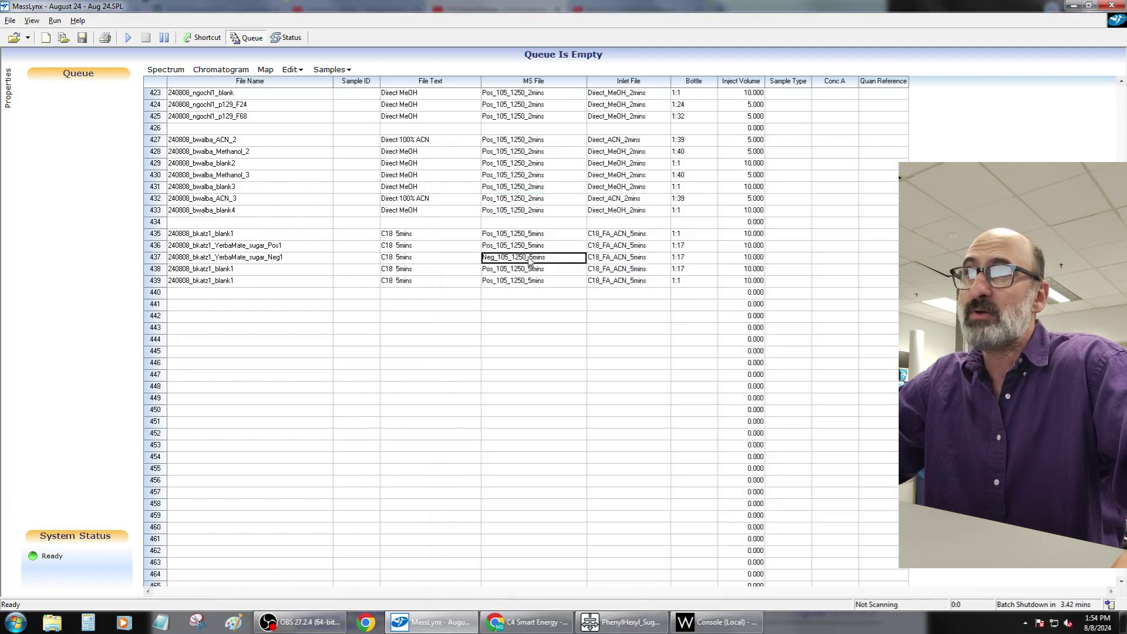
Step: Set inject volume 5 for rows 436 and 437 and bottle 1:18 for row 438
click(761, 248)
text(5)
click(749, 259)
text(5)
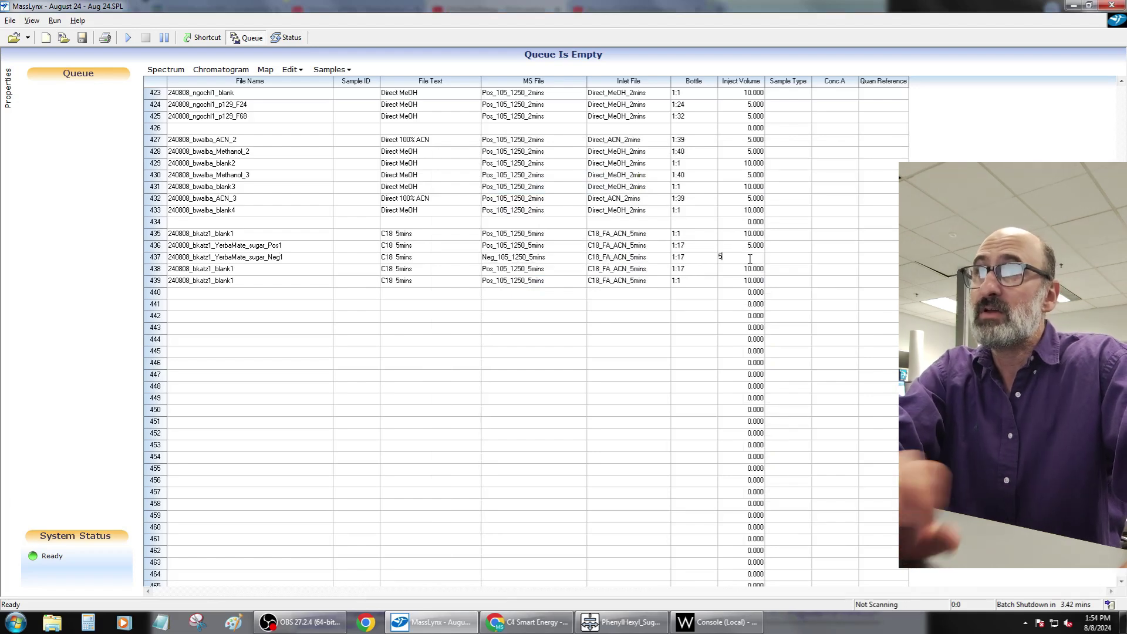
click(713, 319)
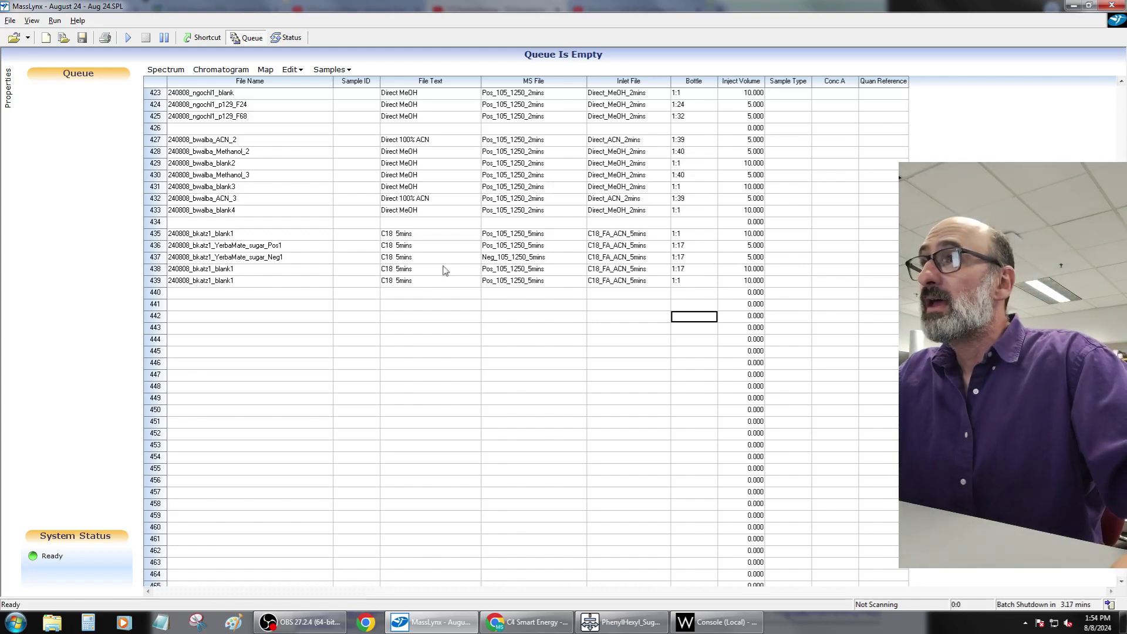
click(695, 268)
text(1:18)
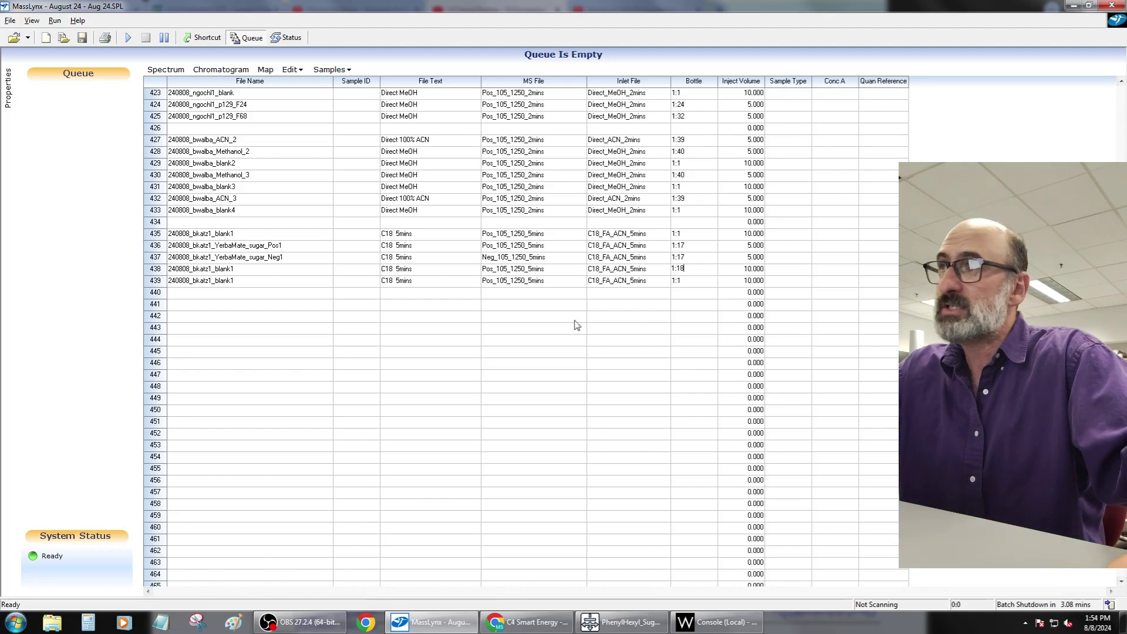
Step: Give row 439 bottle 1:18 and the Neg_105_1250_5mins MS method from row 437
click(279, 274)
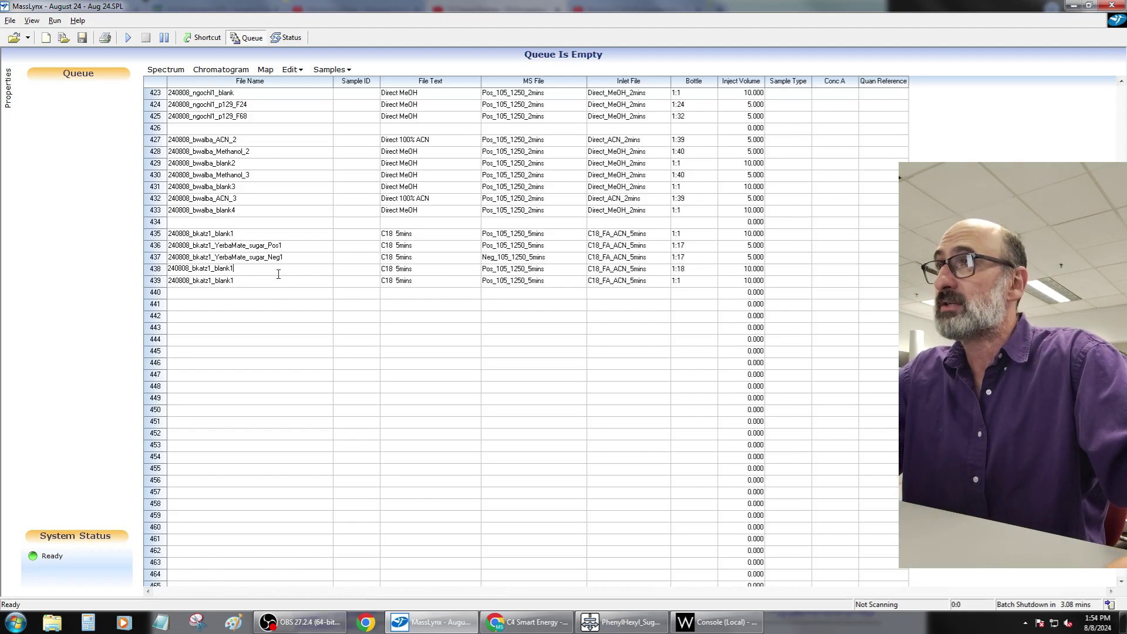
click(684, 281)
text(8)
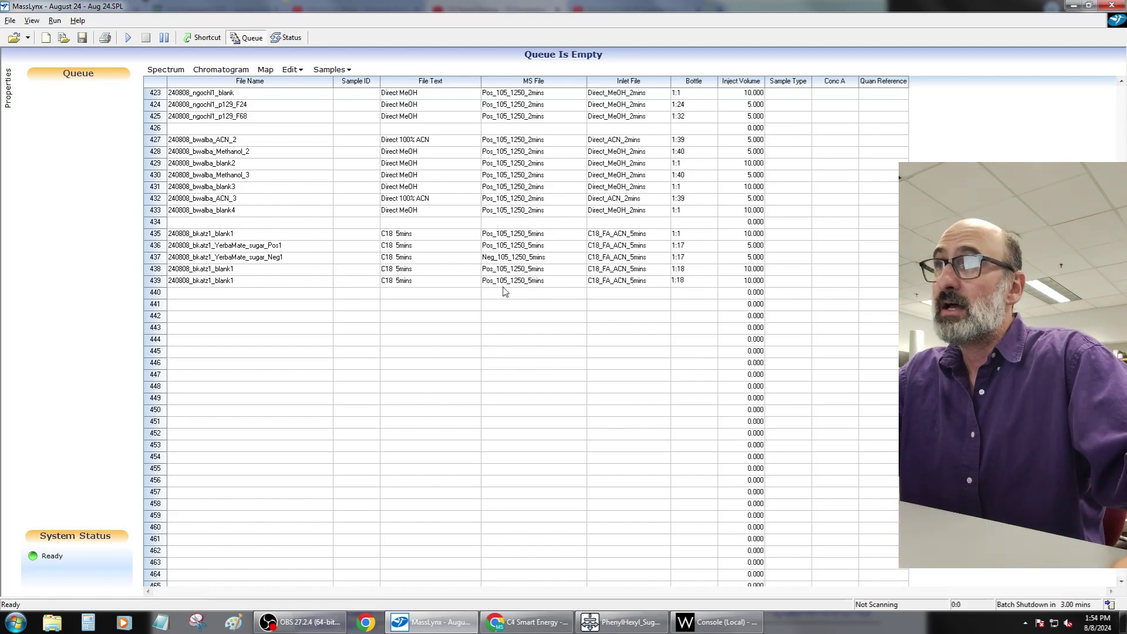
click(550, 262)
click(548, 280)
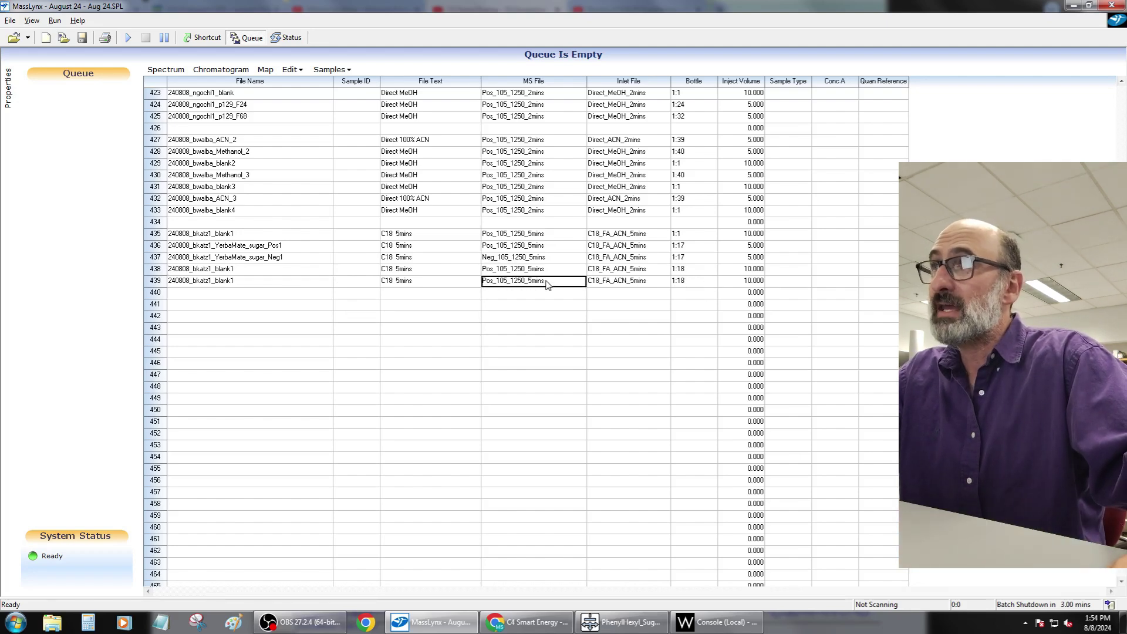
text(Neg_105_1250_5mins)
click(258, 270)
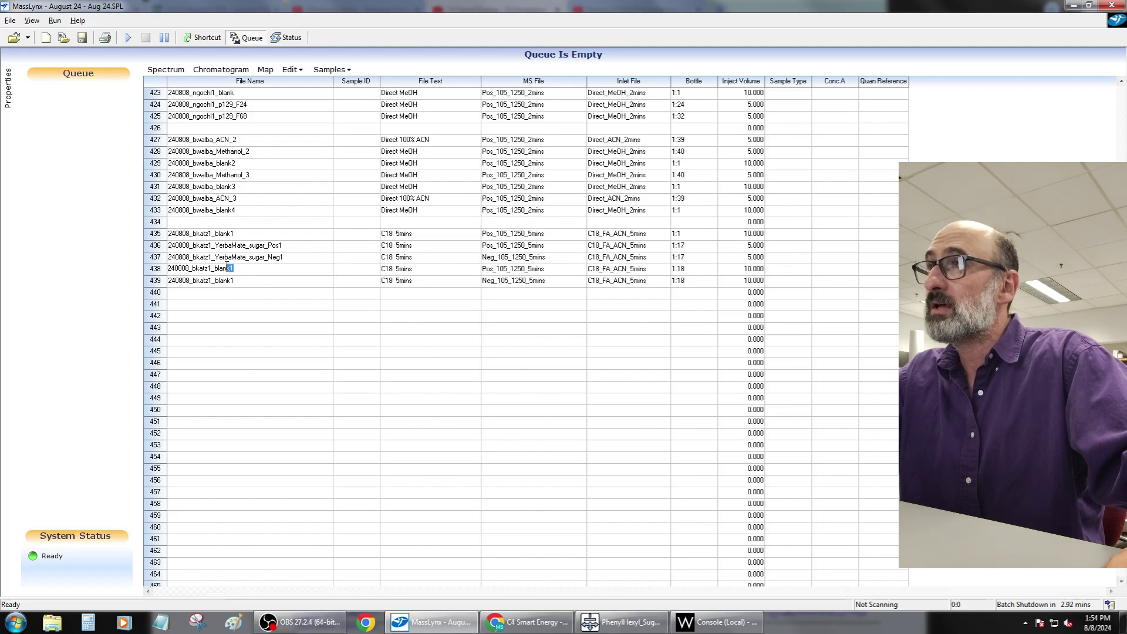
text(C4zero)
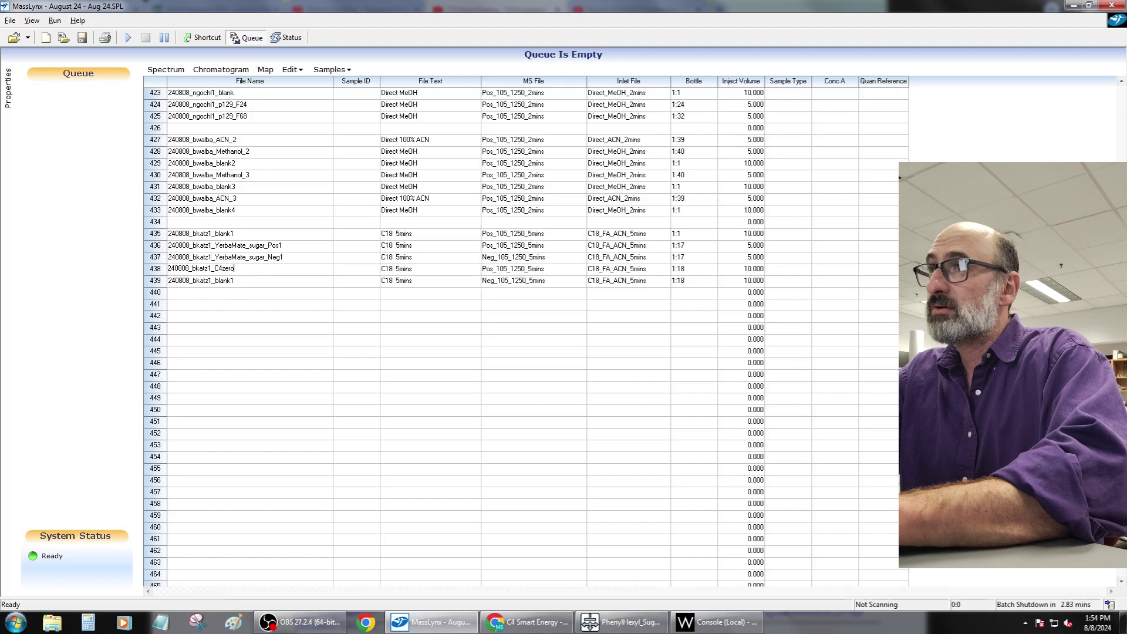
text(sug)
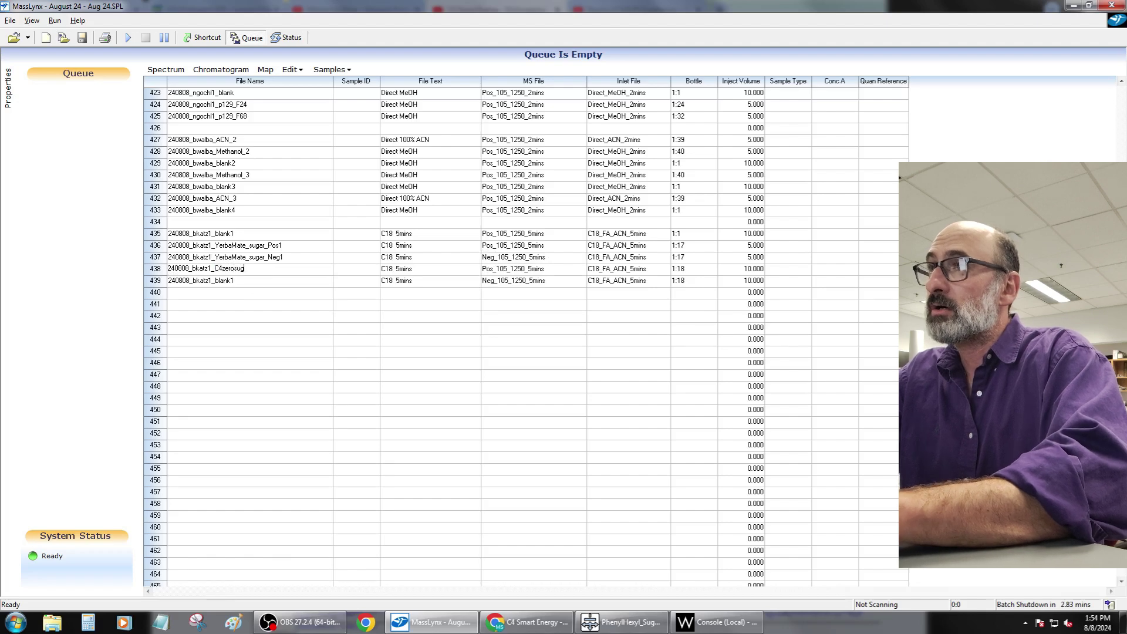
text(ar)
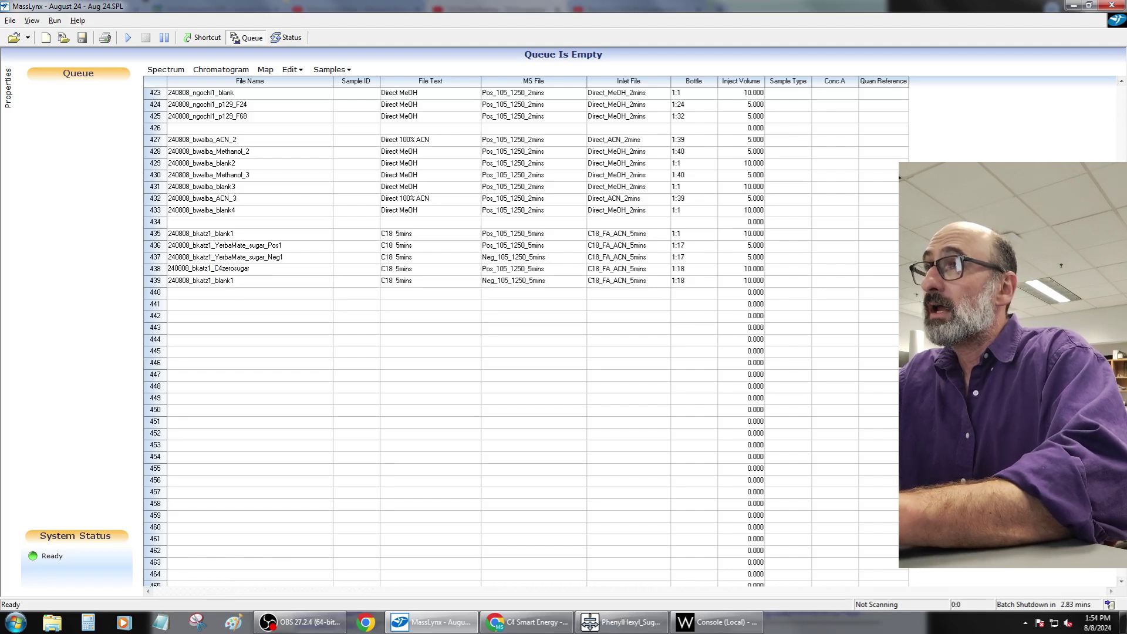
text(_Pos1)
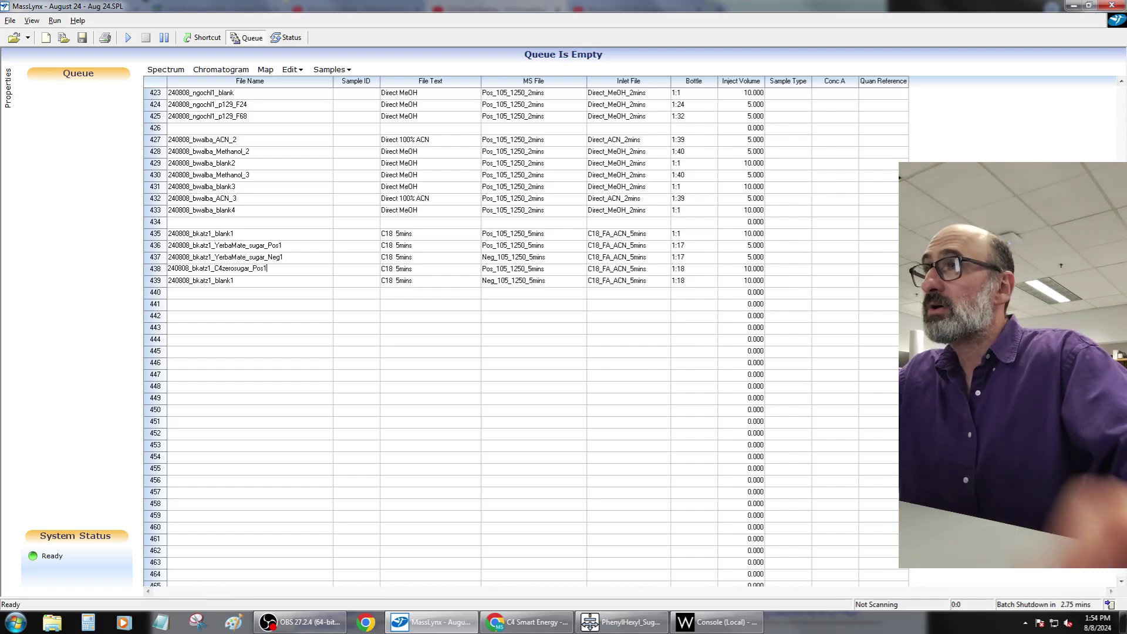
key(Return)
Step: Paste the Pos1 file name into row 439 and trim off its Pos1 ending
click(244, 270)
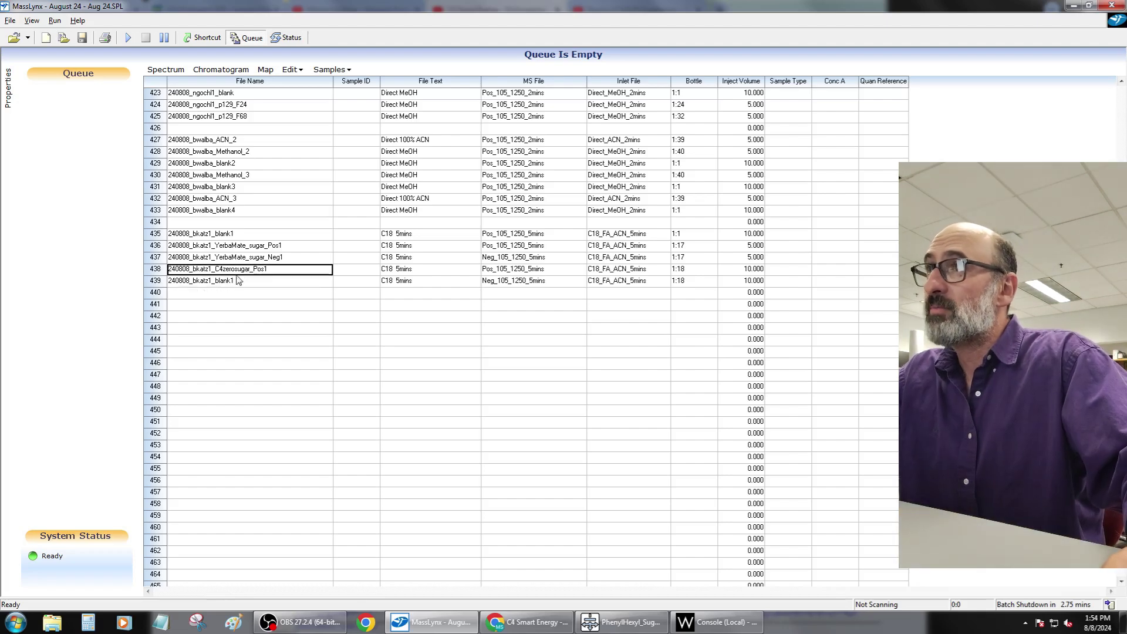
click(238, 281)
text(240808_bkatz1_C4zerosugar_Pos1)
double_click(265, 281)
key(BackSpace)
key(BackSpace)
key(BackSpace)
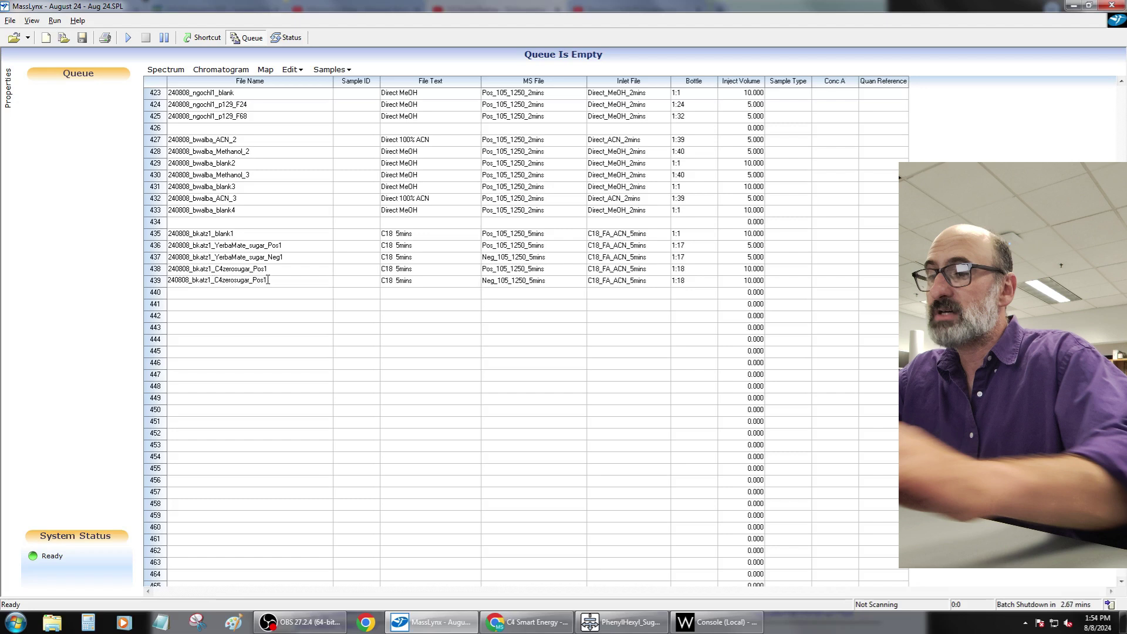
key(BackSpace)
Step: Finish row 439's name as C4zerosugar_Neg1 and insert a copy of blank row 435 after row 437
text(Neg1)
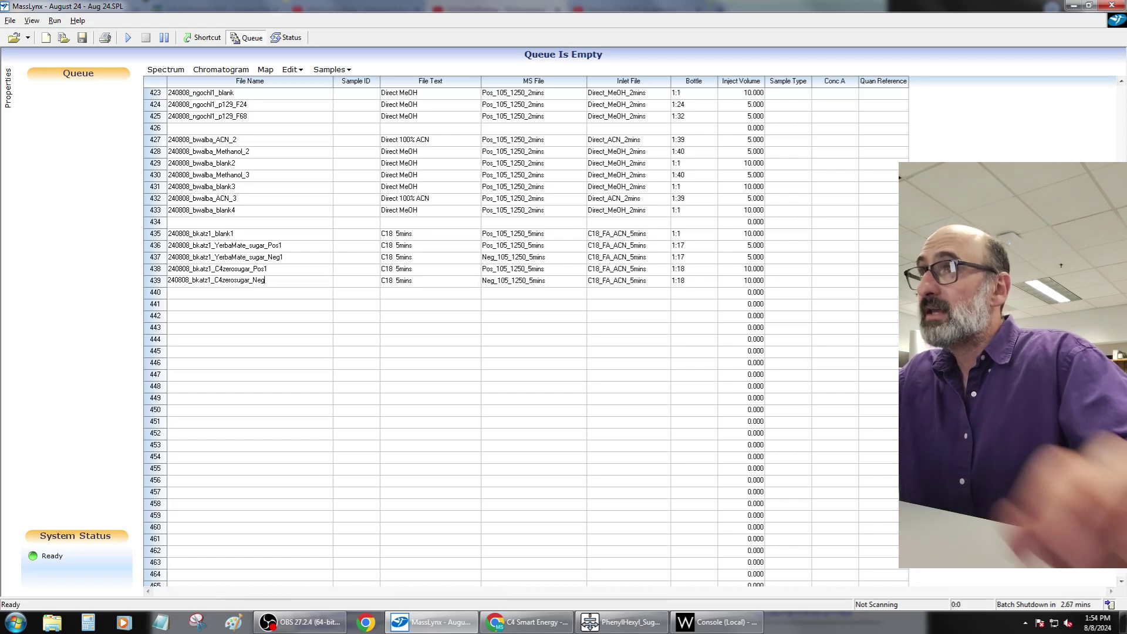
click(156, 234)
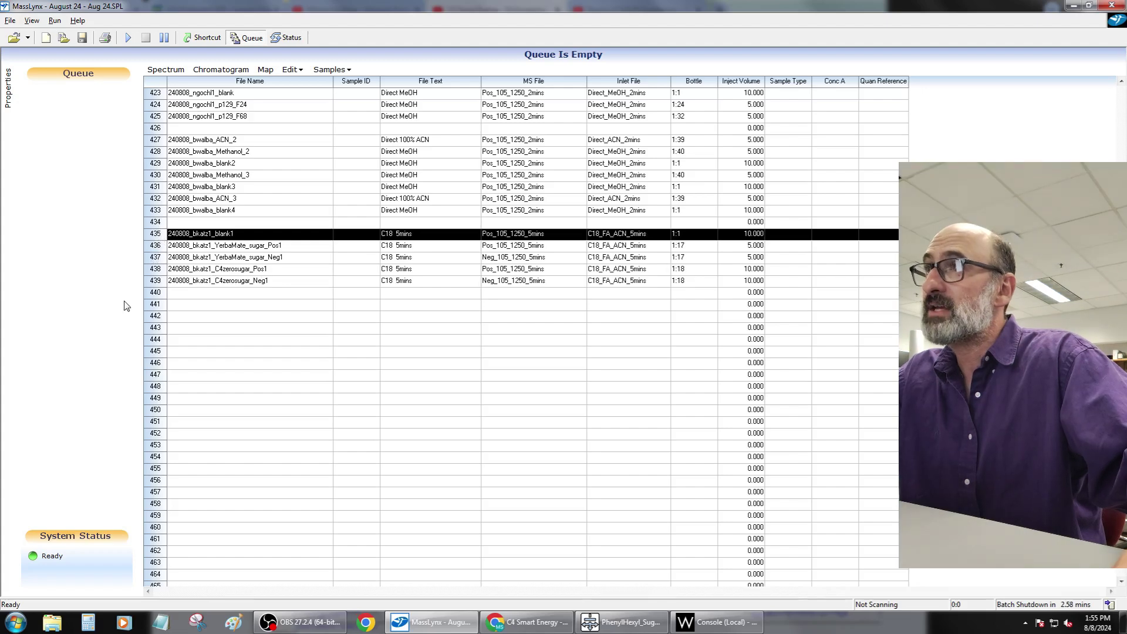
click(156, 257)
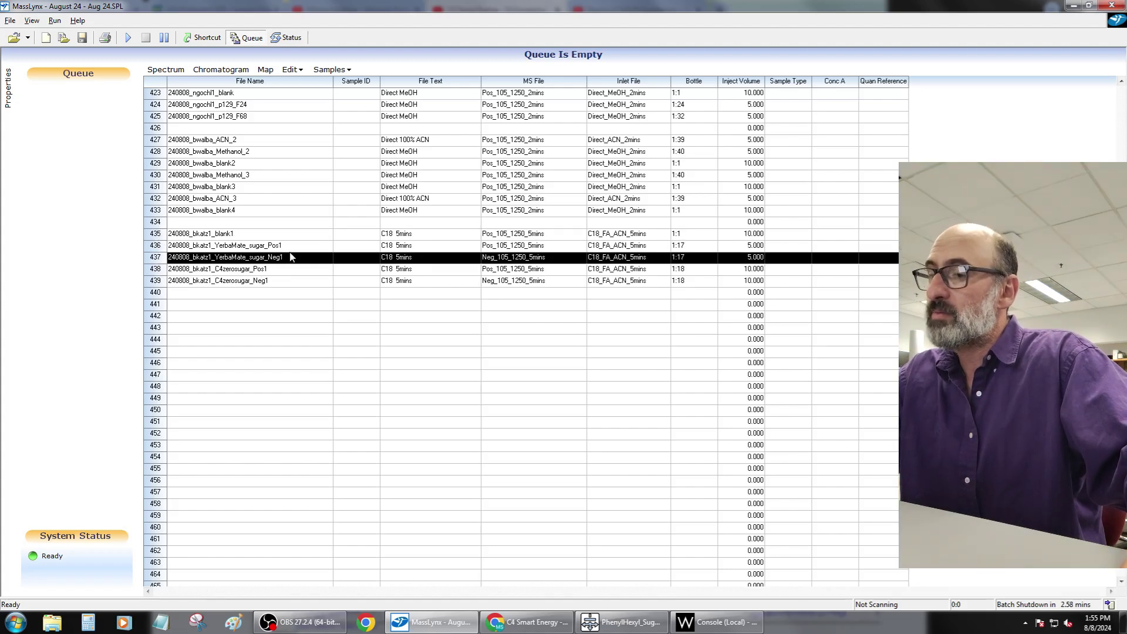
key(ctrl+v)
click(618, 282)
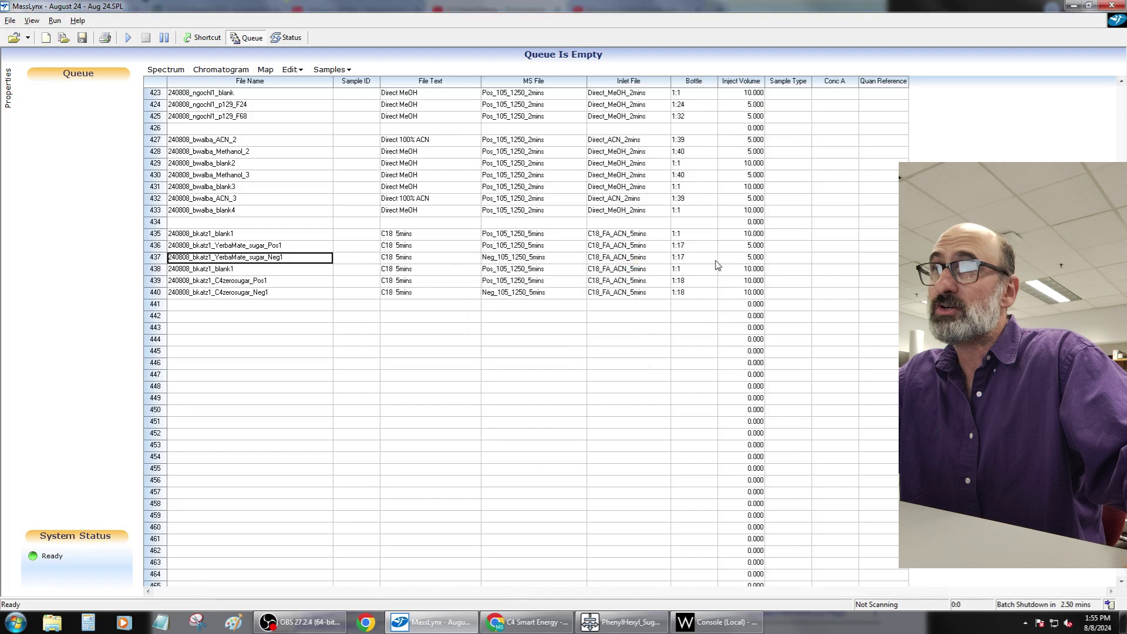
Step: Insert another blank copy after row 440 and rename the copies blank1a and blank1b
click(157, 293)
key(ctrl+v)
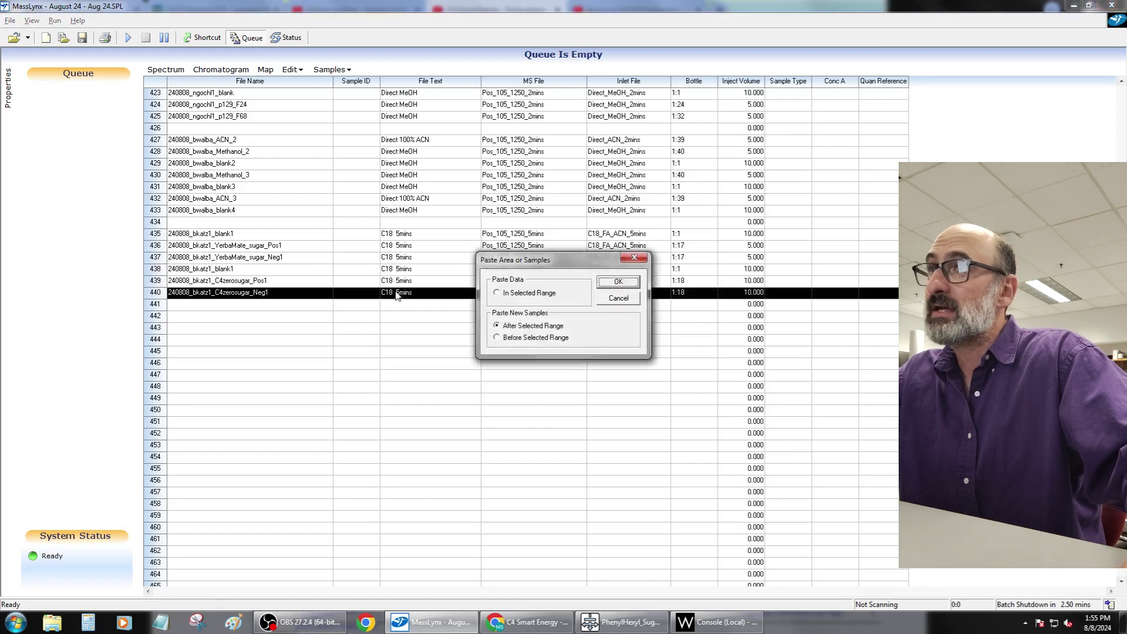
click(600, 286)
click(291, 270)
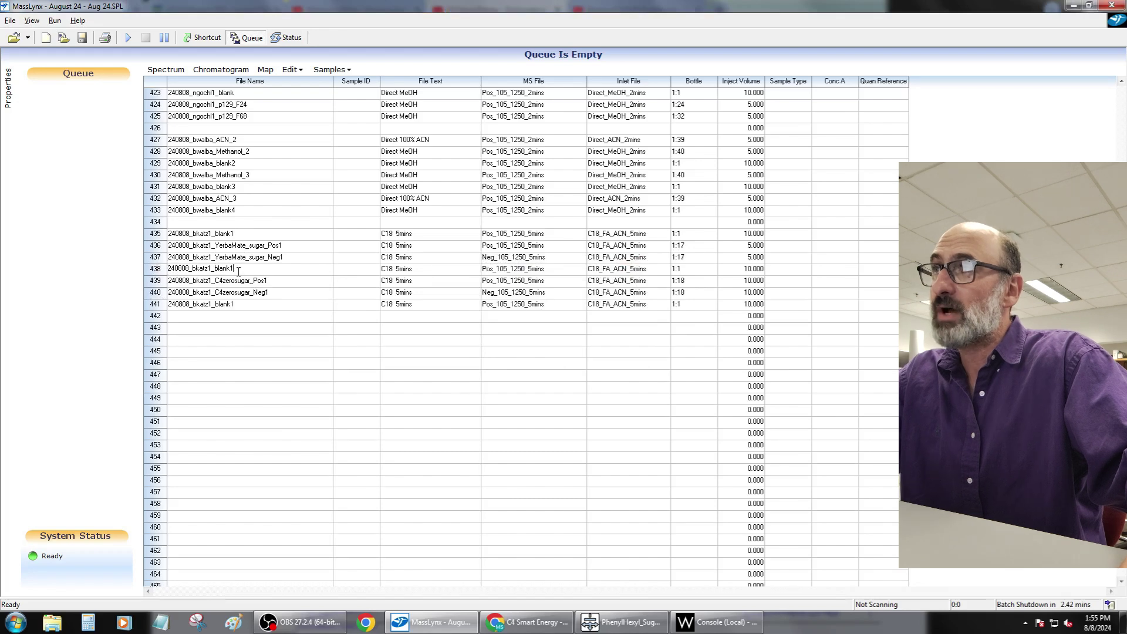
click(244, 305)
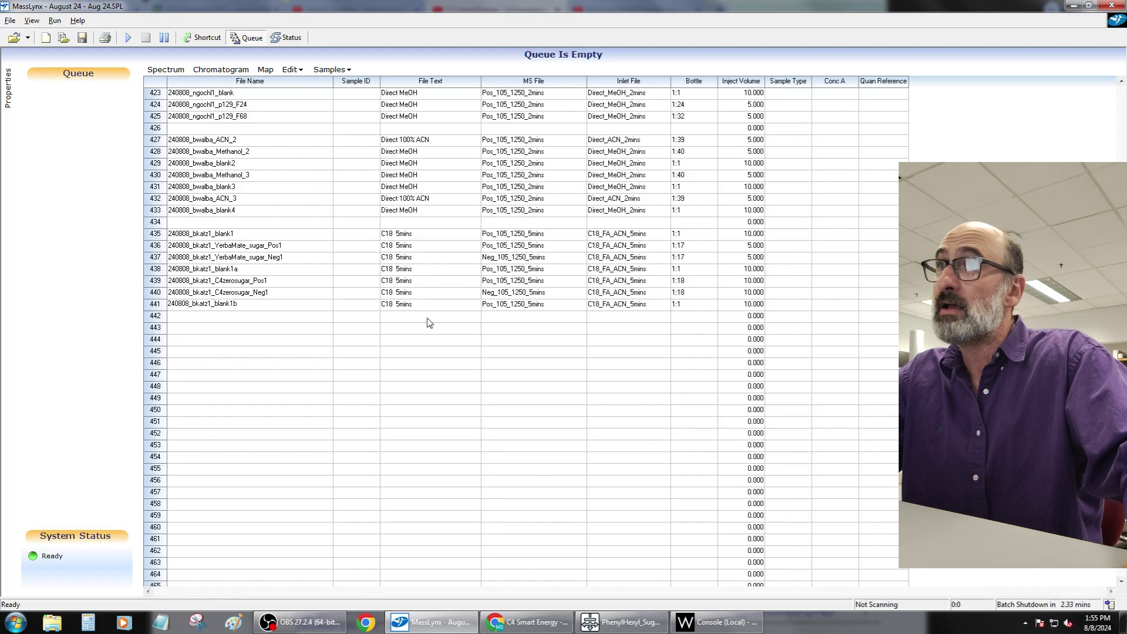
Step: Set the inject volume of C4zerosugar rows 439 and 440 to 5
click(758, 283)
text(5)
click(757, 293)
text(5)
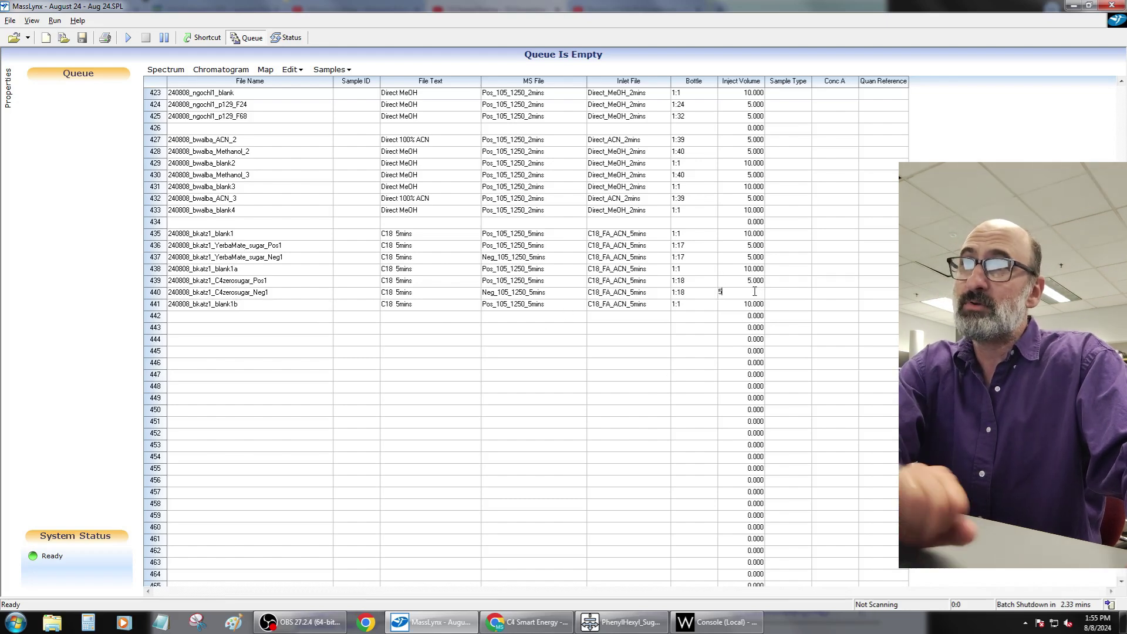
click(754, 257)
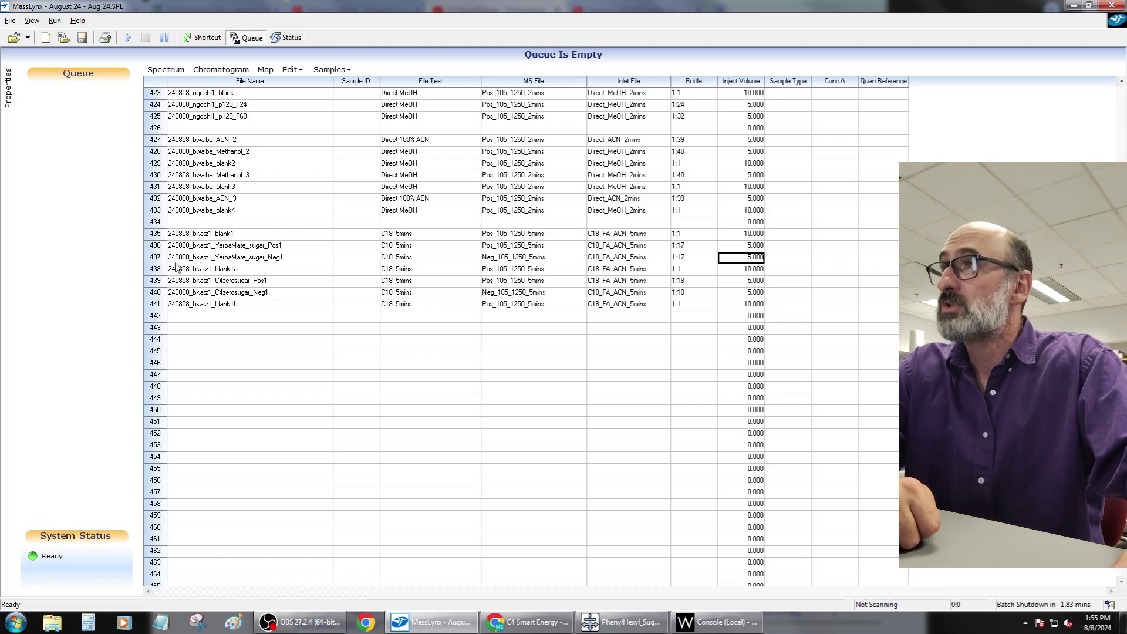
Step: Save the sample list and start the run for samples 435–436
drag(155, 238, 157, 258)
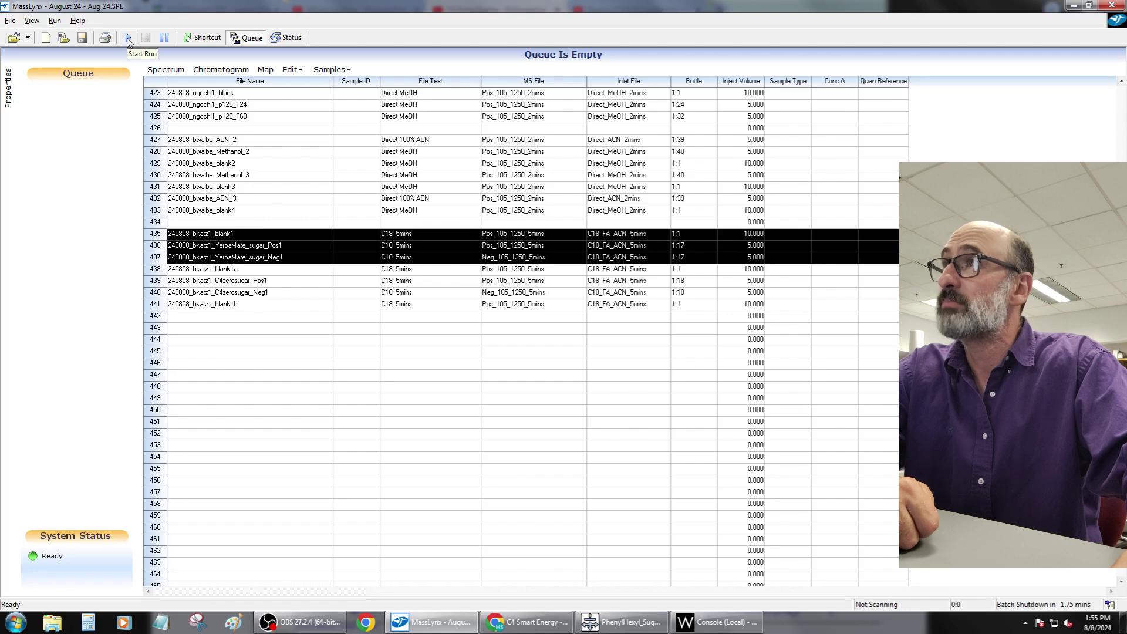
click(167, 315)
drag(155, 237, 158, 260)
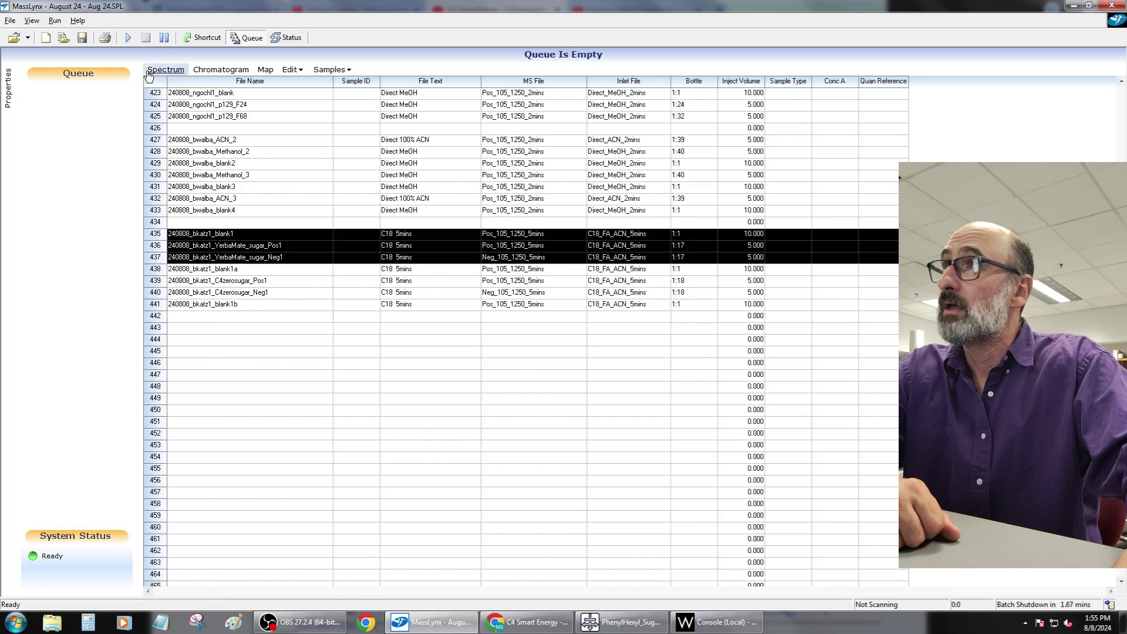
click(234, 294)
drag(162, 237, 162, 245)
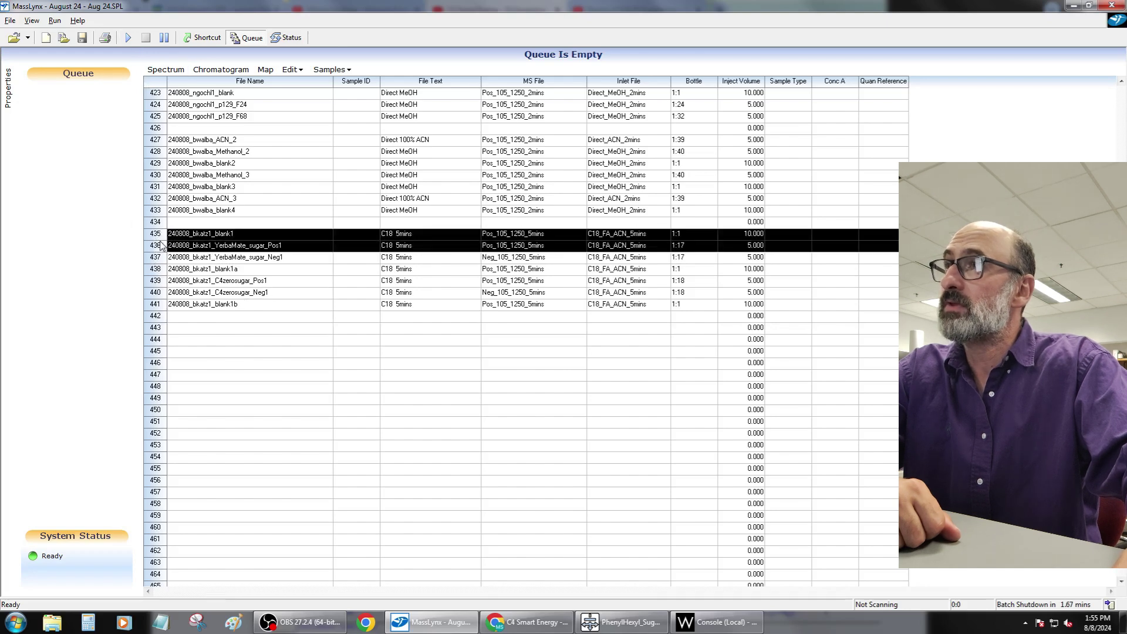
click(129, 37)
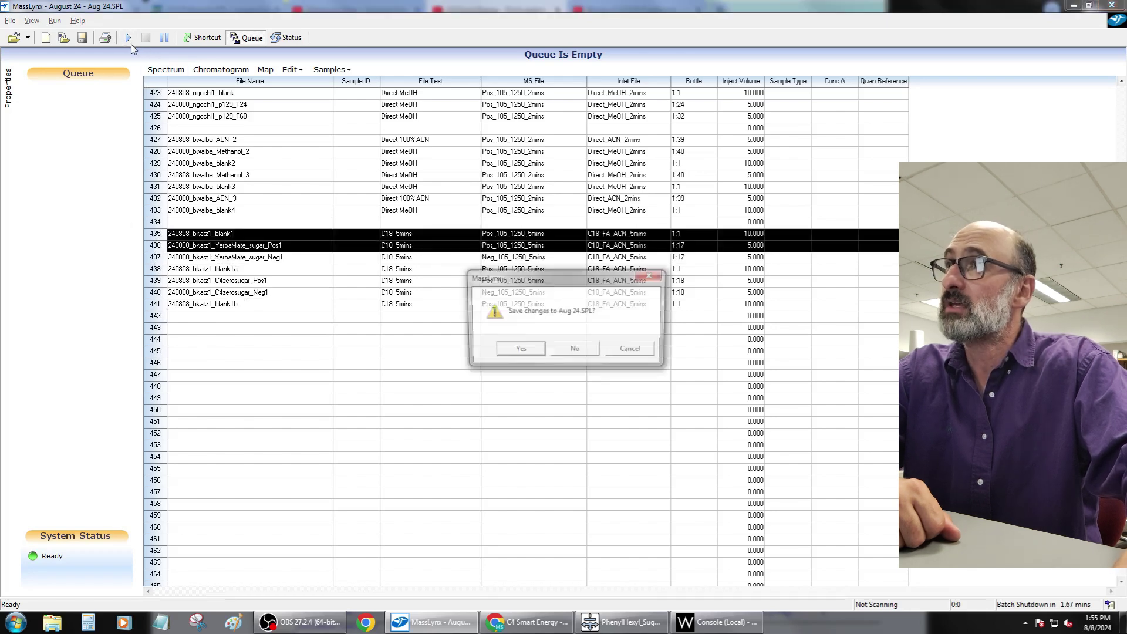
click(518, 348)
click(228, 192)
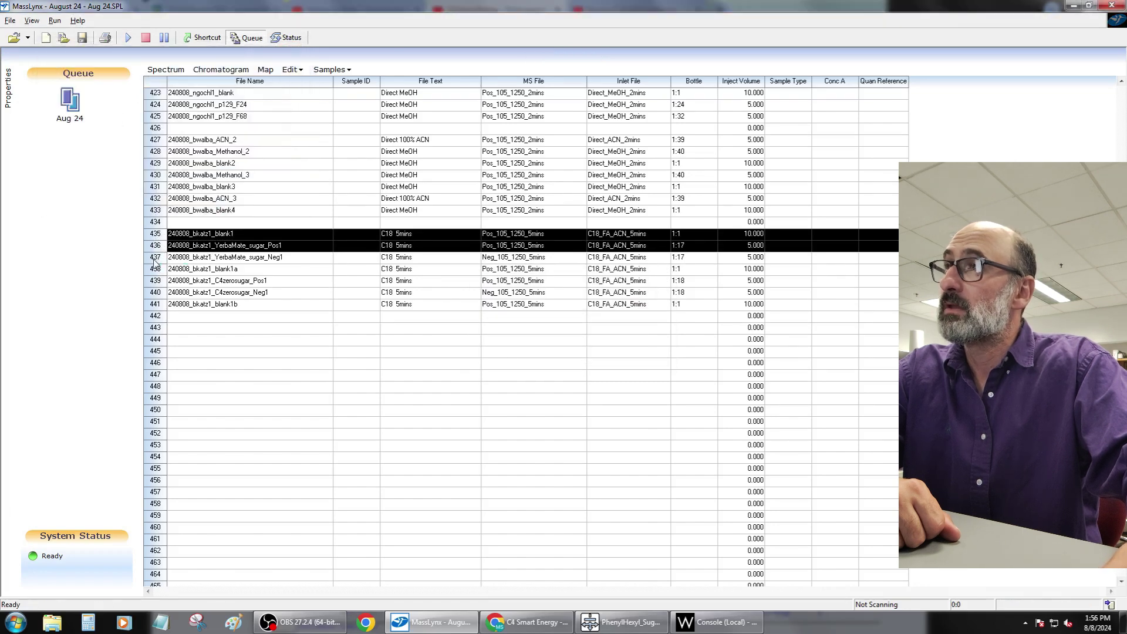
drag(155, 260, 156, 271)
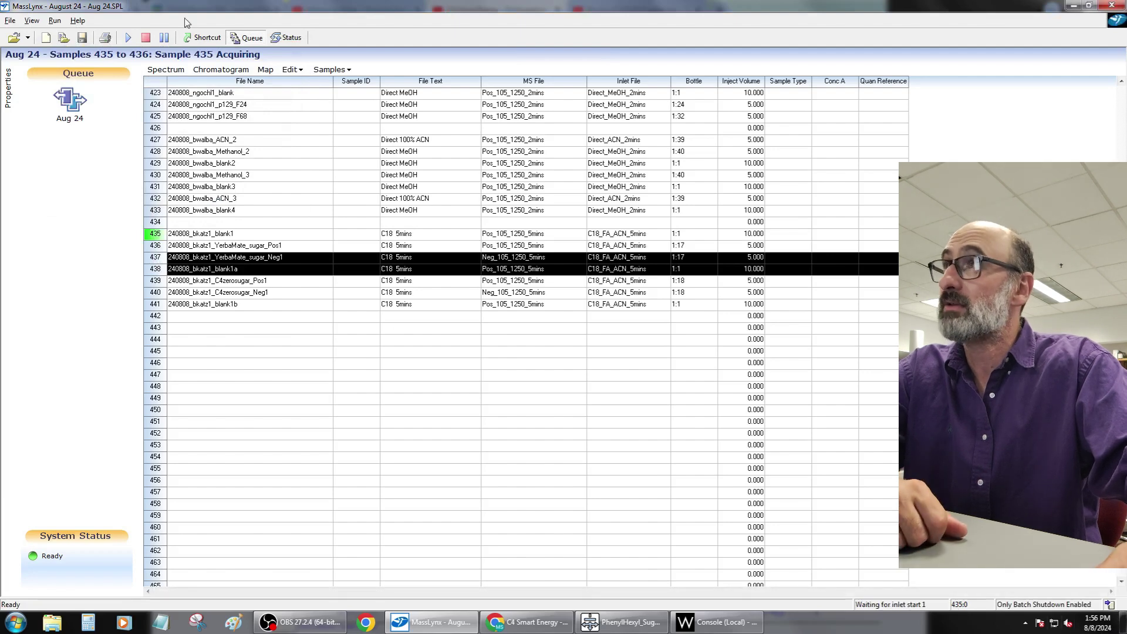
Step: Queue separate runs for samples 437–438 and 439–441
click(129, 38)
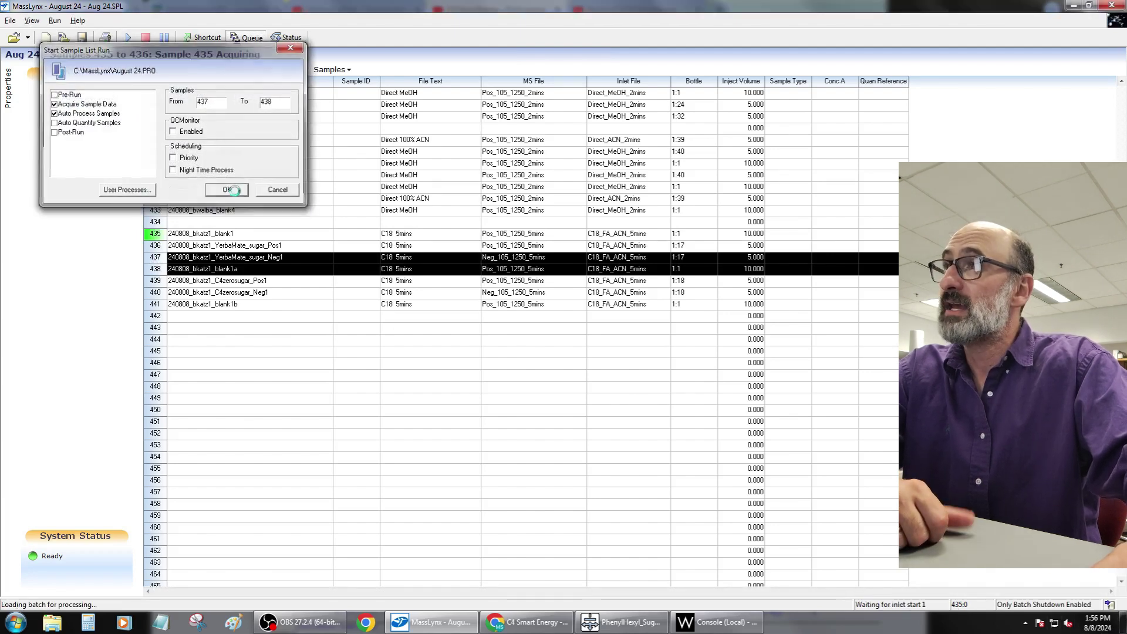
click(231, 194)
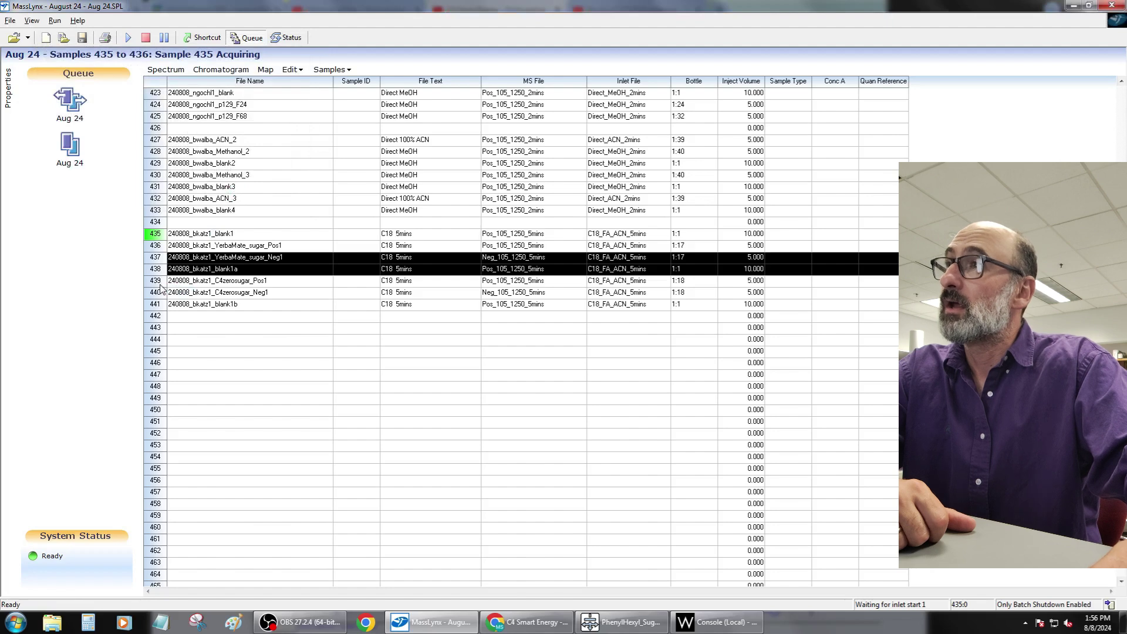
drag(161, 285, 163, 306)
click(128, 38)
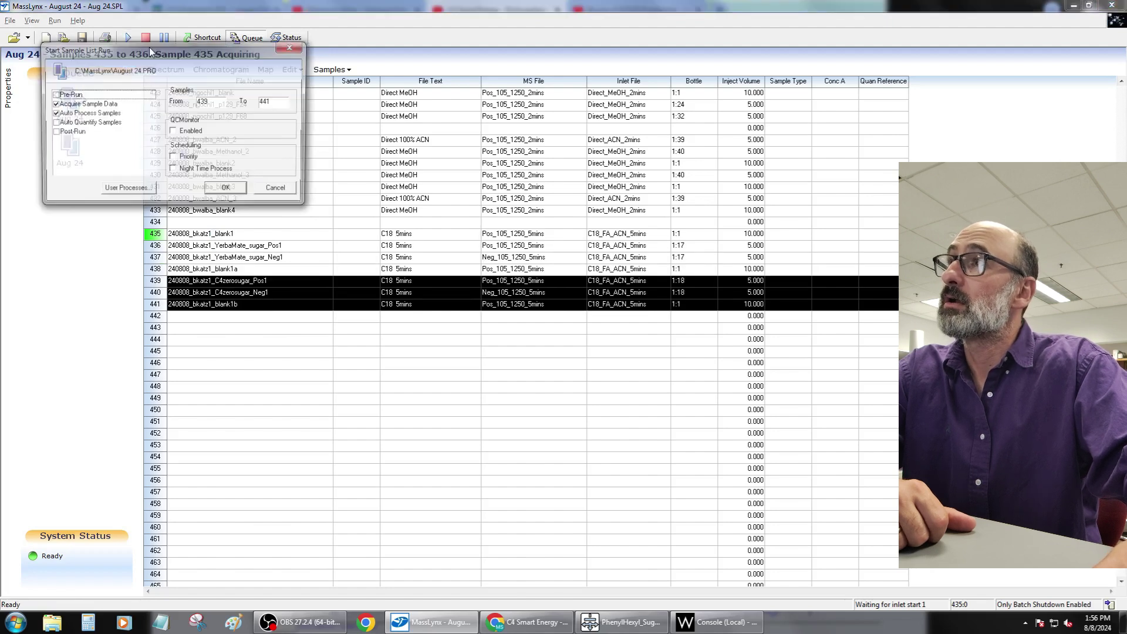
click(215, 188)
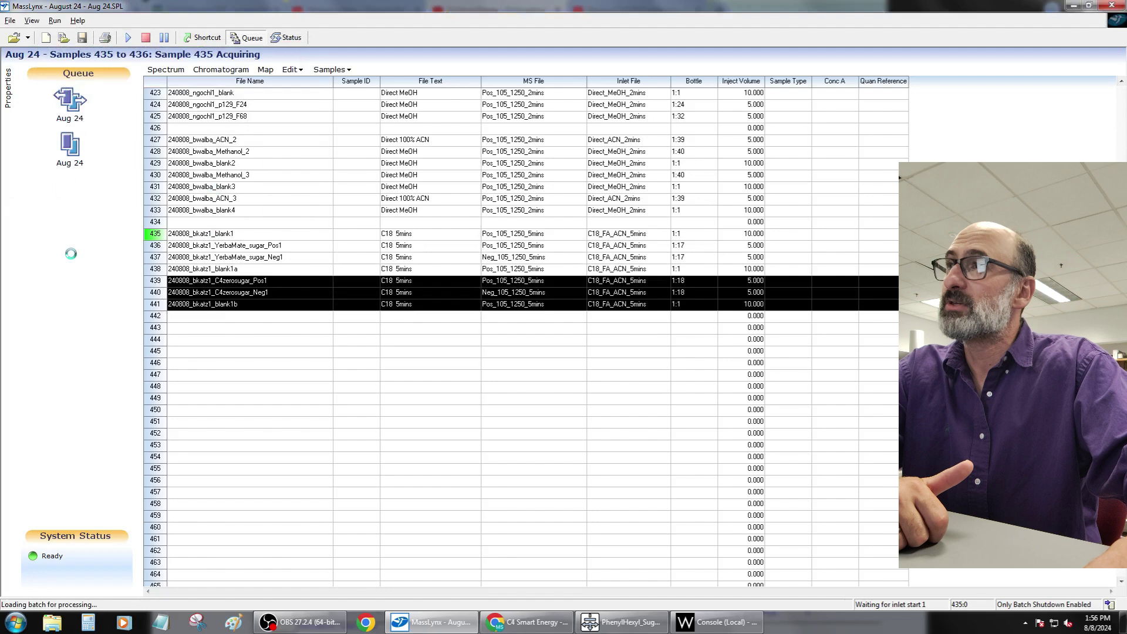